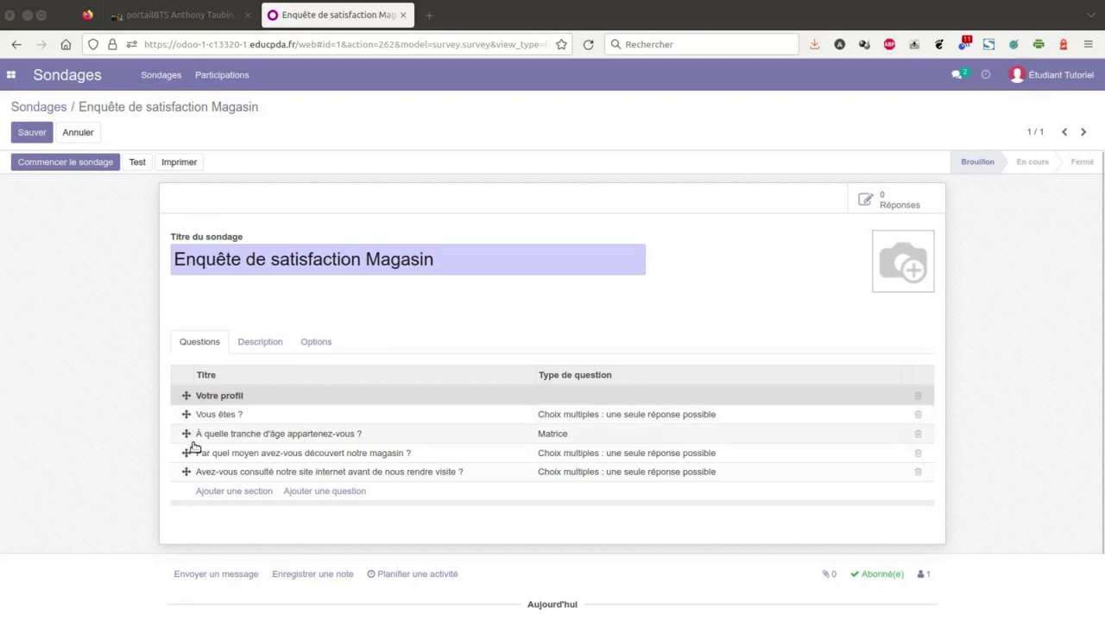
# Add a section titled "Site Internet des Serres UJAC" and move it above the question about having consulted the website before visiting.
pyautogui.click(239, 494)
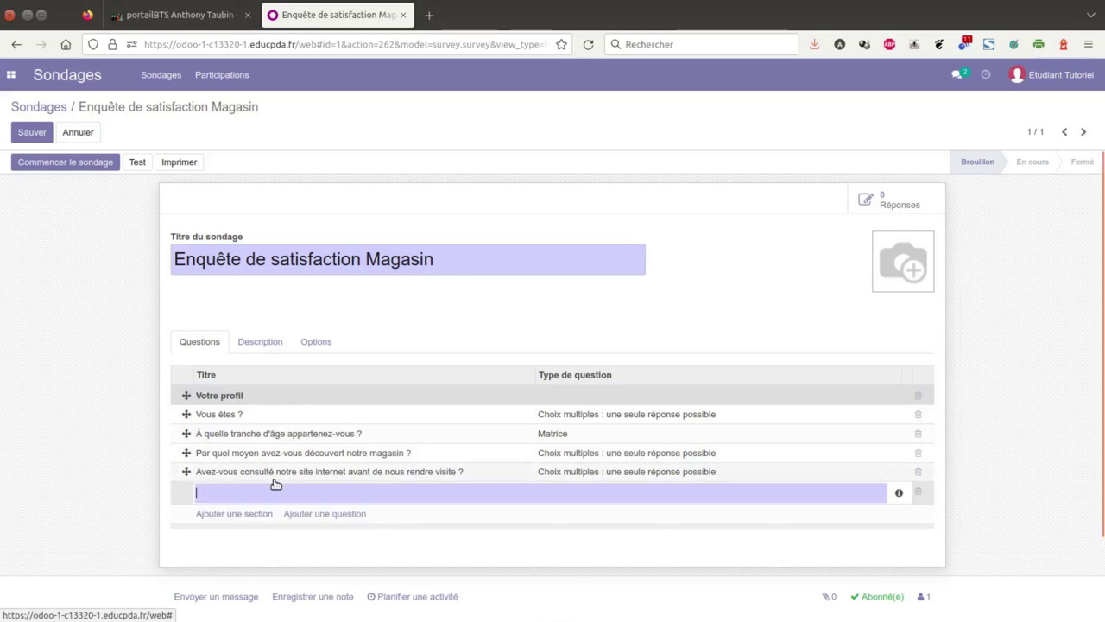
pyautogui.write('Site (')
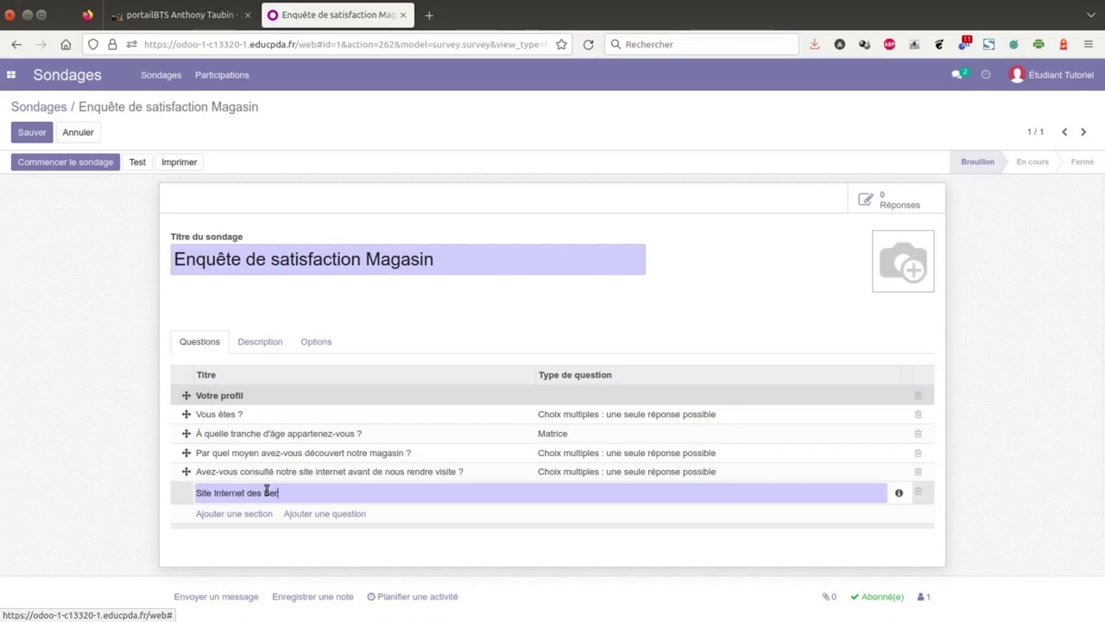
pyautogui.write('UJAC')
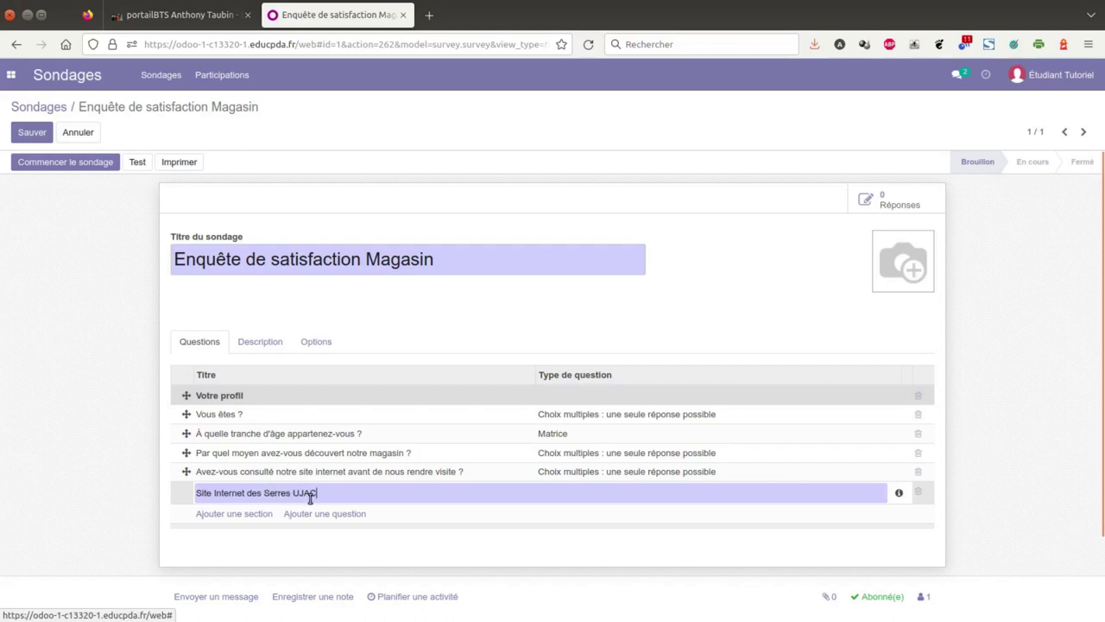
pyautogui.press('Return')
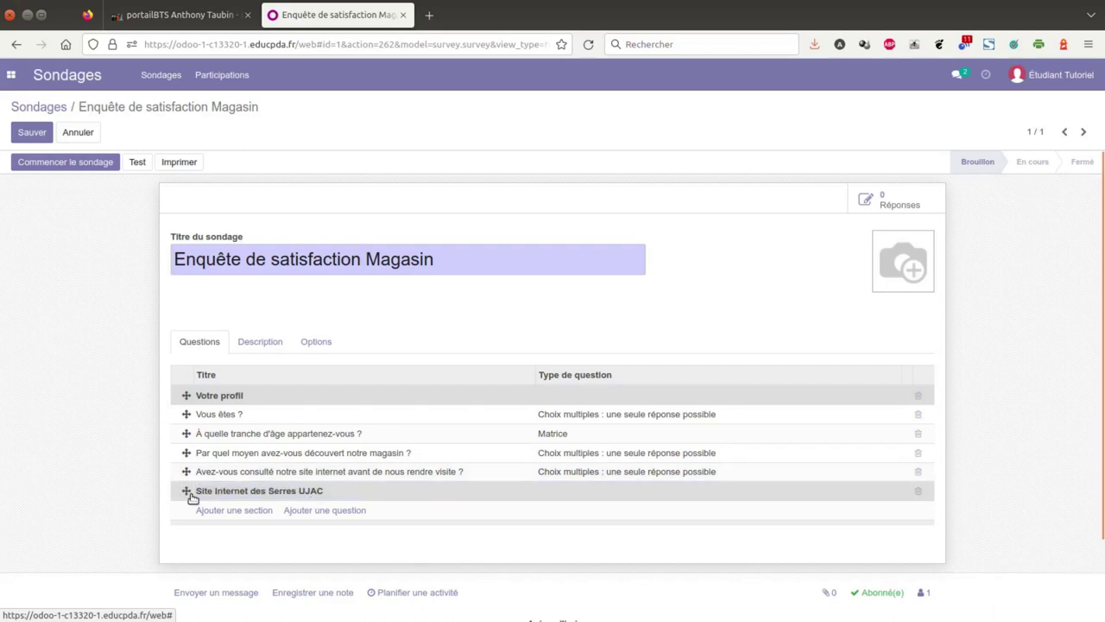
pyautogui.moveTo(184, 490); pyautogui.dragTo(186, 469)
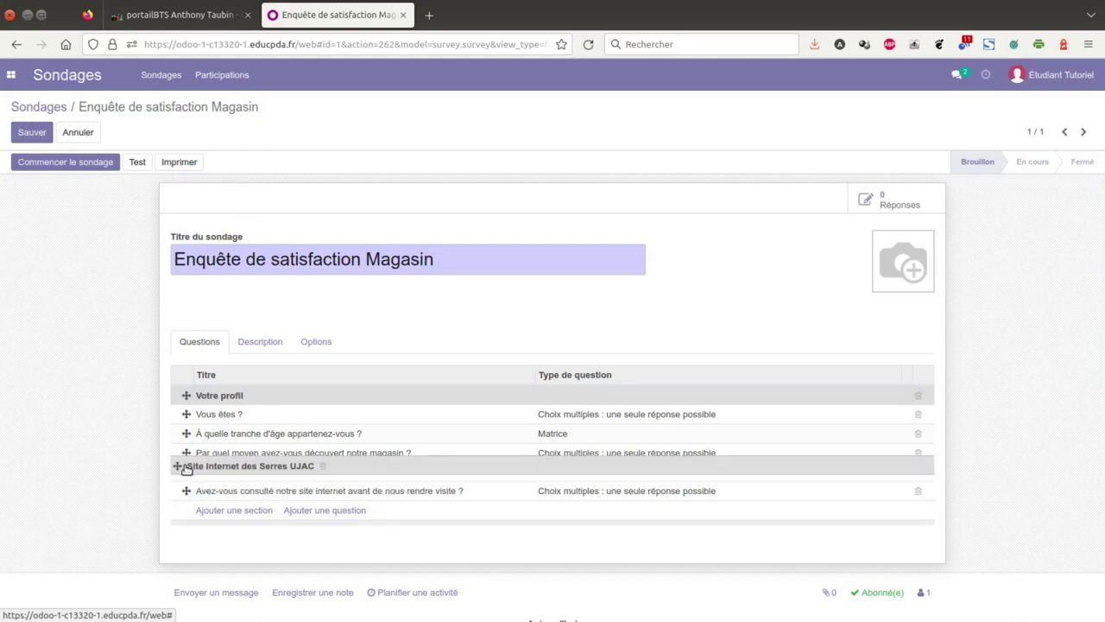
pyautogui.moveTo(187, 469); pyautogui.dragTo(185, 471)
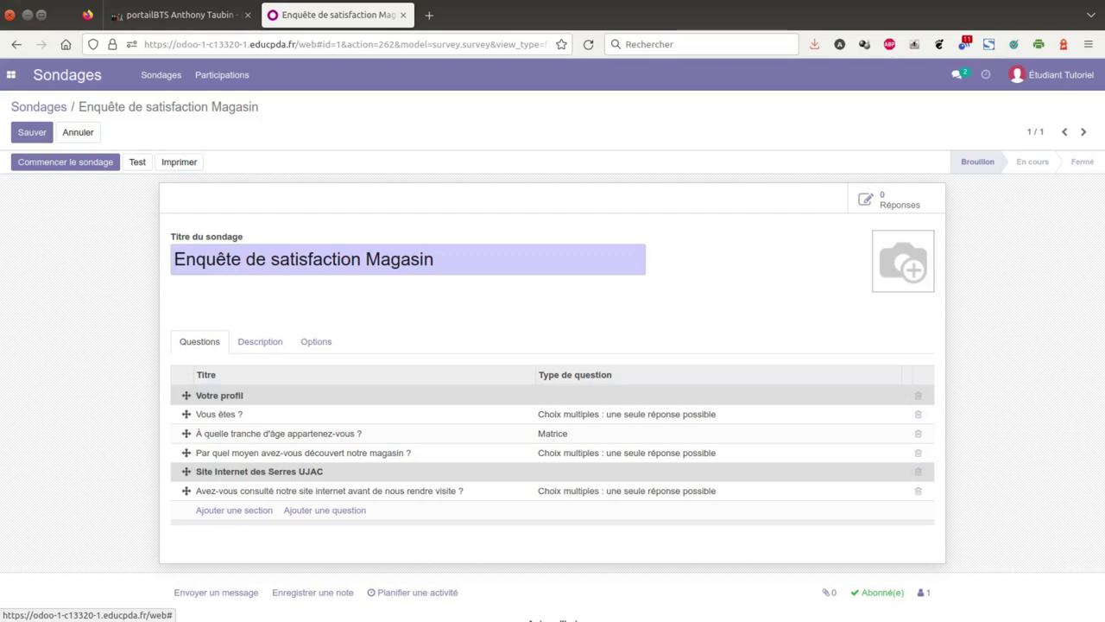
# Create a Matrice question titled "Si oui, les renseignements affichés sur notre site internet étaient-ils satisfaisants ?".
pyautogui.click(334, 511)
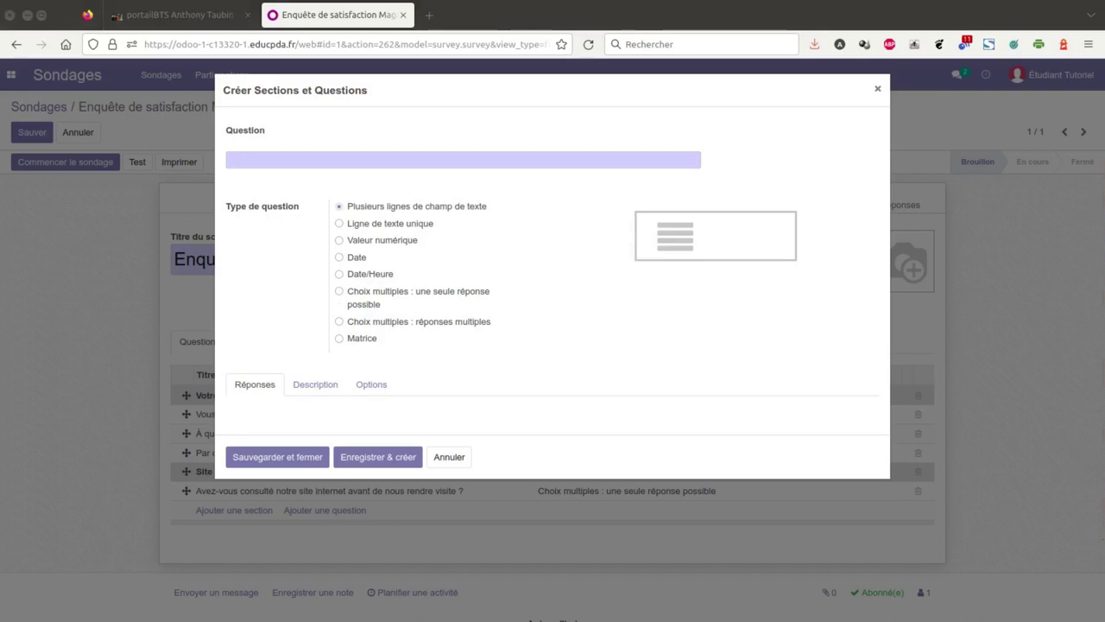
pyautogui.rightClick(377, 160)
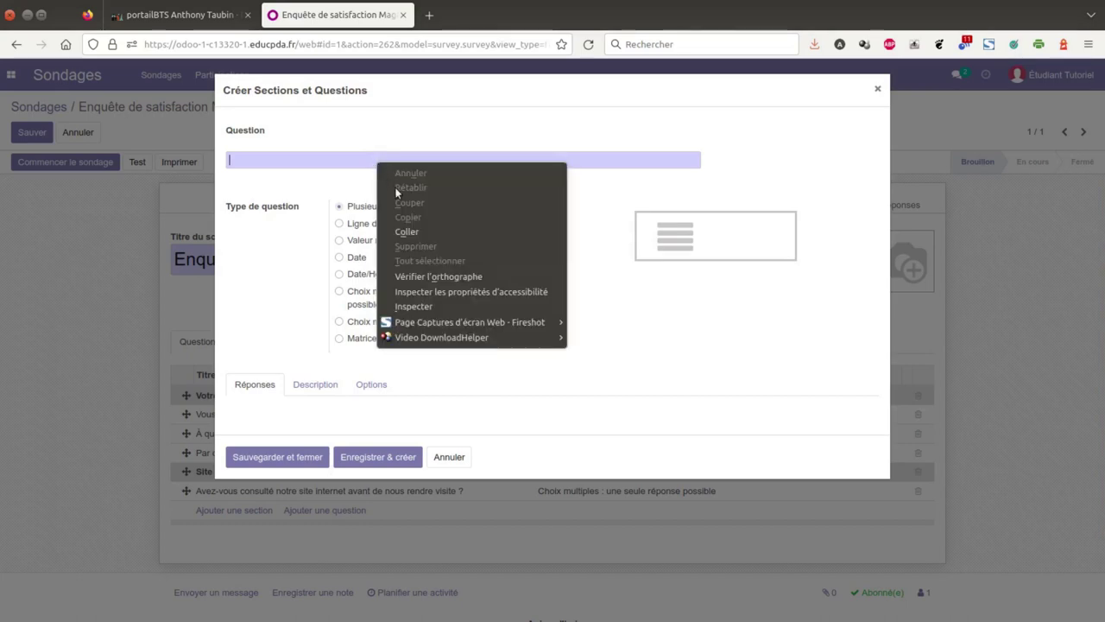
pyautogui.click(412, 233)
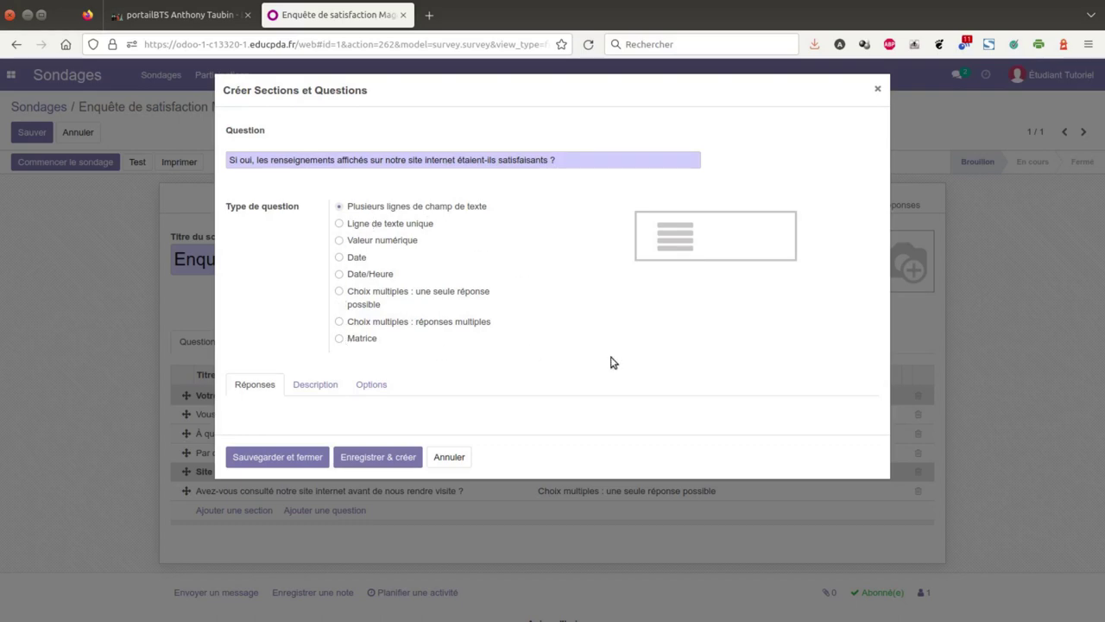
pyautogui.click(338, 339)
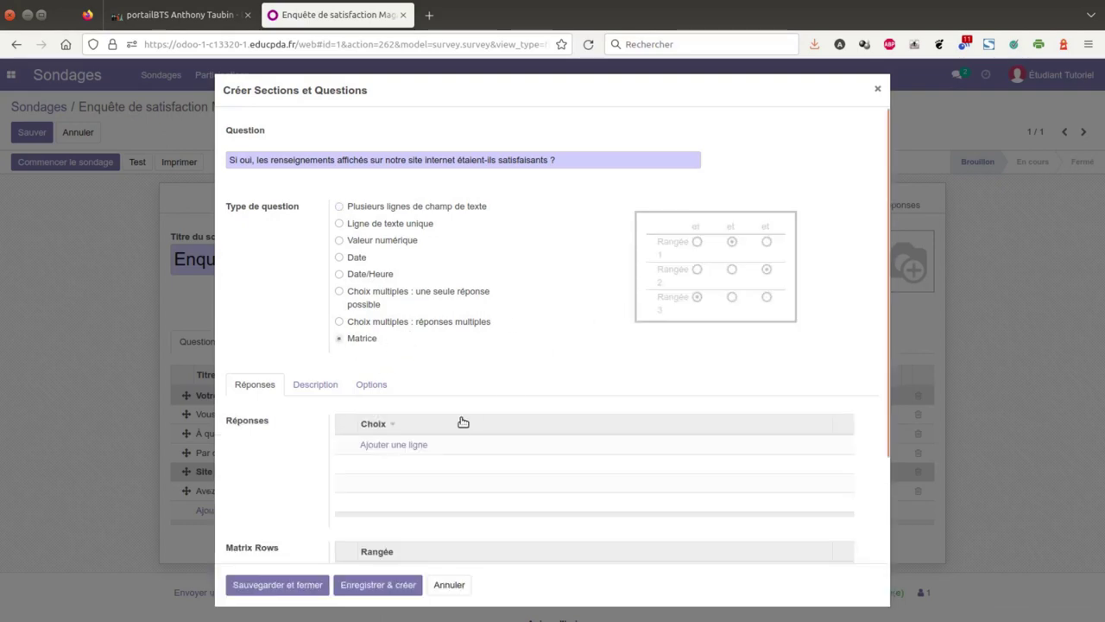
# Add ten answer choices to the matrix question, numbered 1 to 10 in order.
pyautogui.click(421, 445)
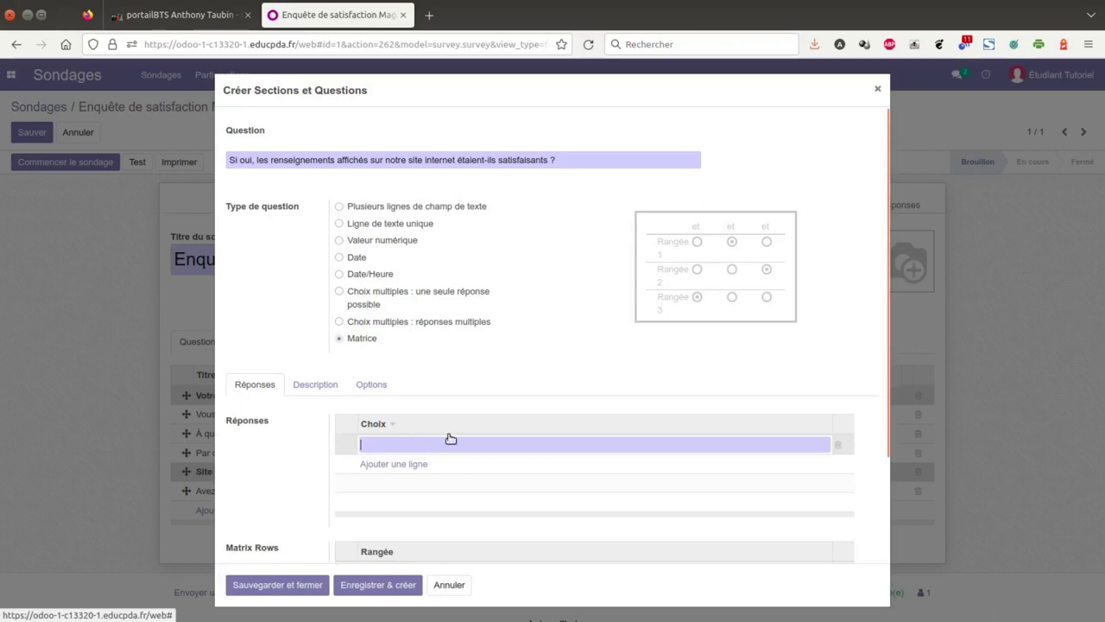
pyautogui.write('1')
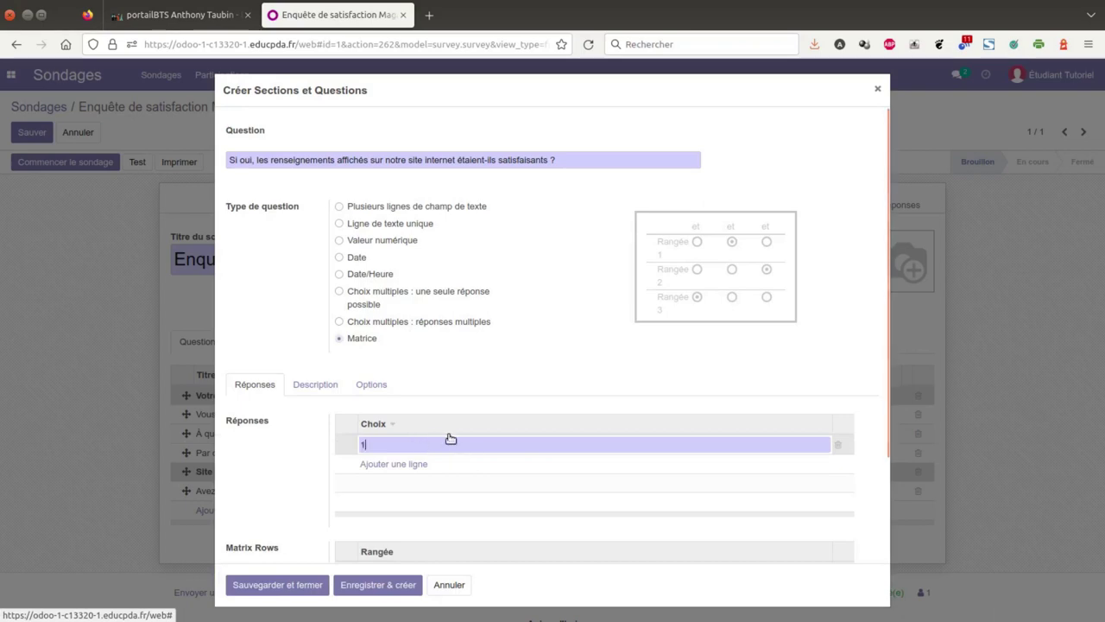
pyautogui.click(409, 466)
pyautogui.write('2')
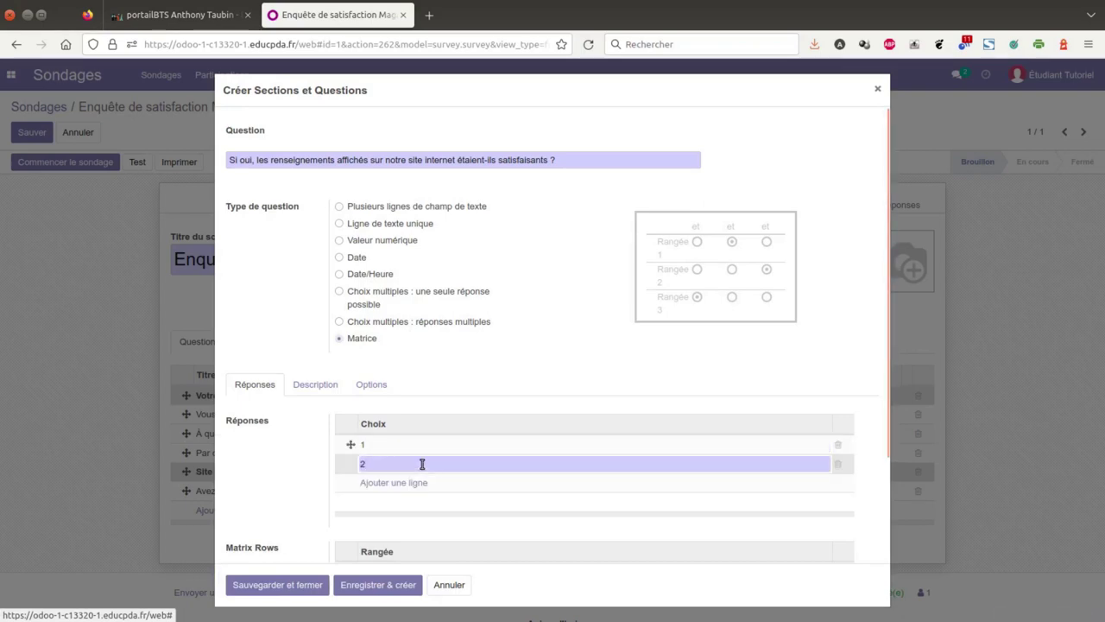
pyautogui.click(415, 483)
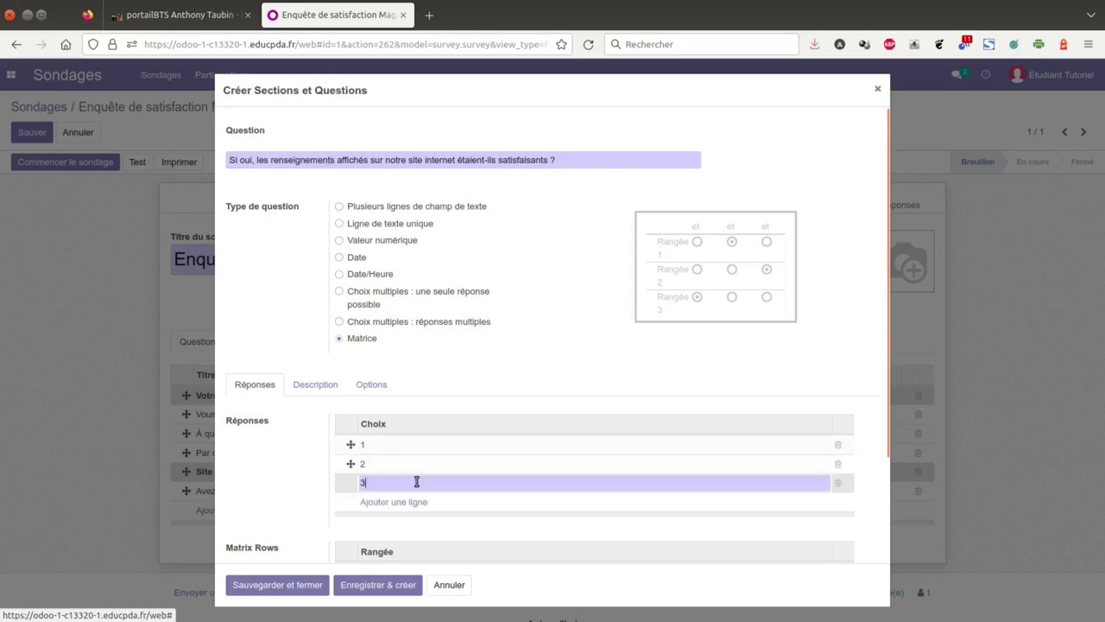
pyautogui.write('3')
pyautogui.click(415, 500)
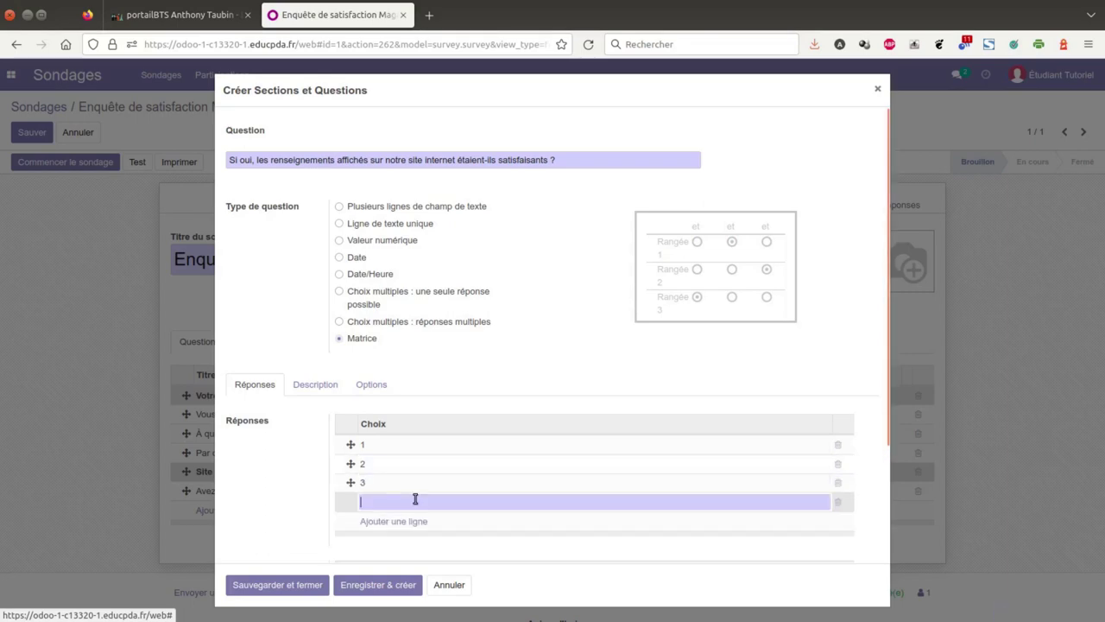
pyautogui.write('4')
pyautogui.click(415, 521)
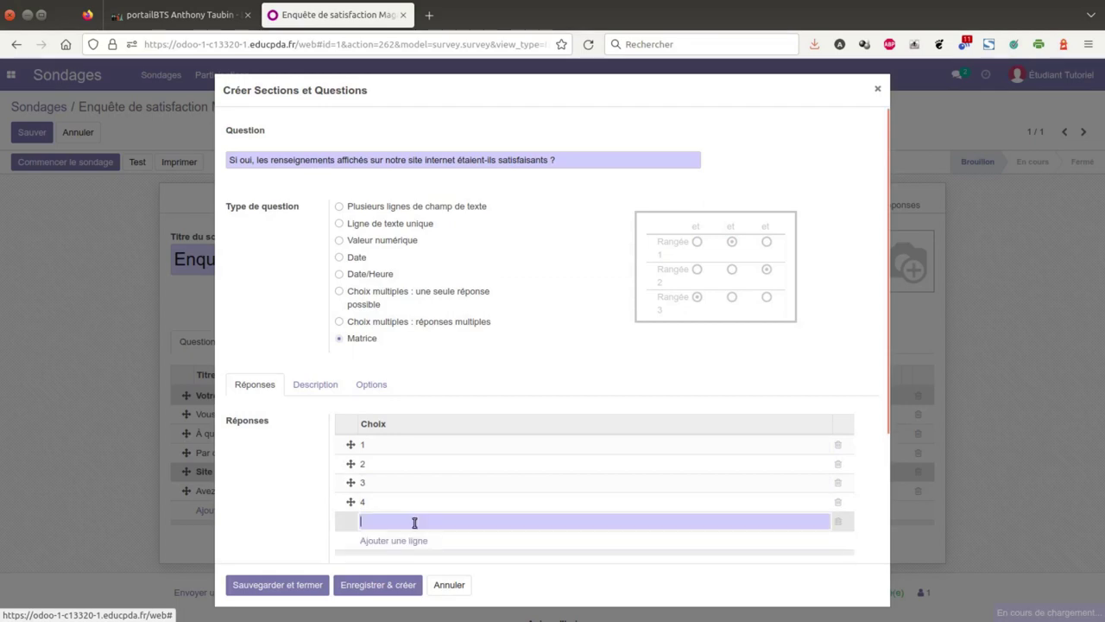
pyautogui.write('5')
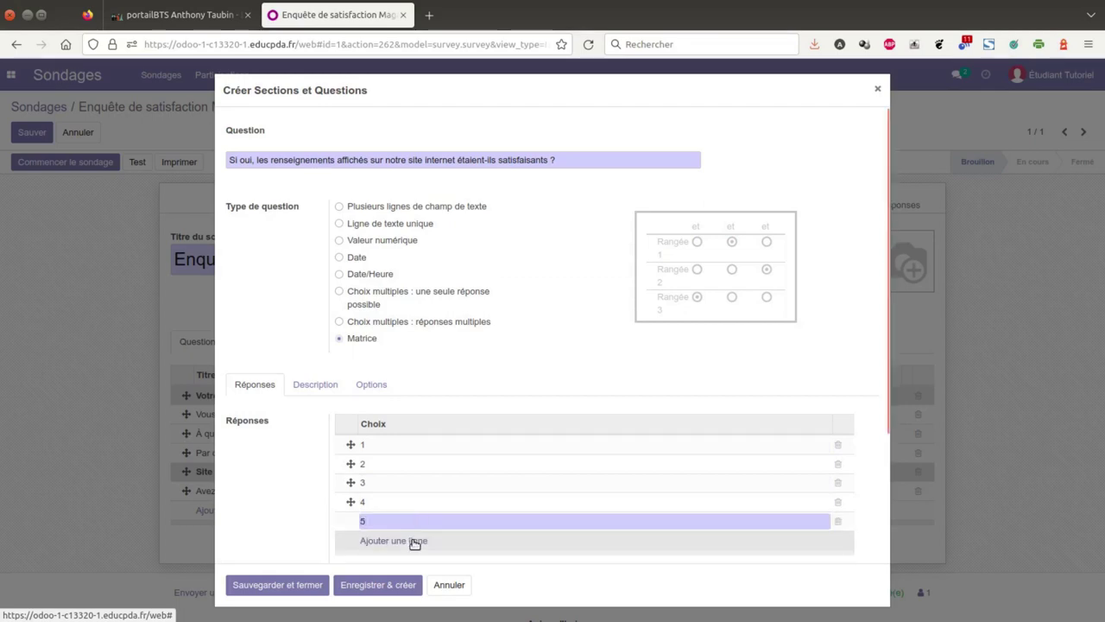
pyautogui.click(416, 541)
pyautogui.write('6')
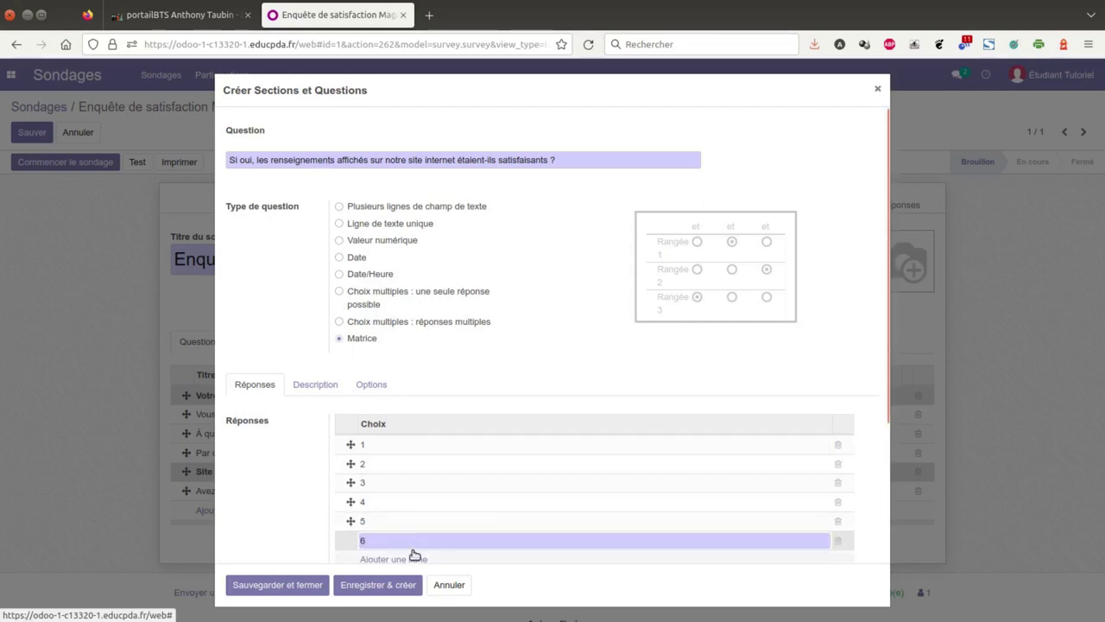
pyautogui.click(415, 557)
pyautogui.click(415, 559)
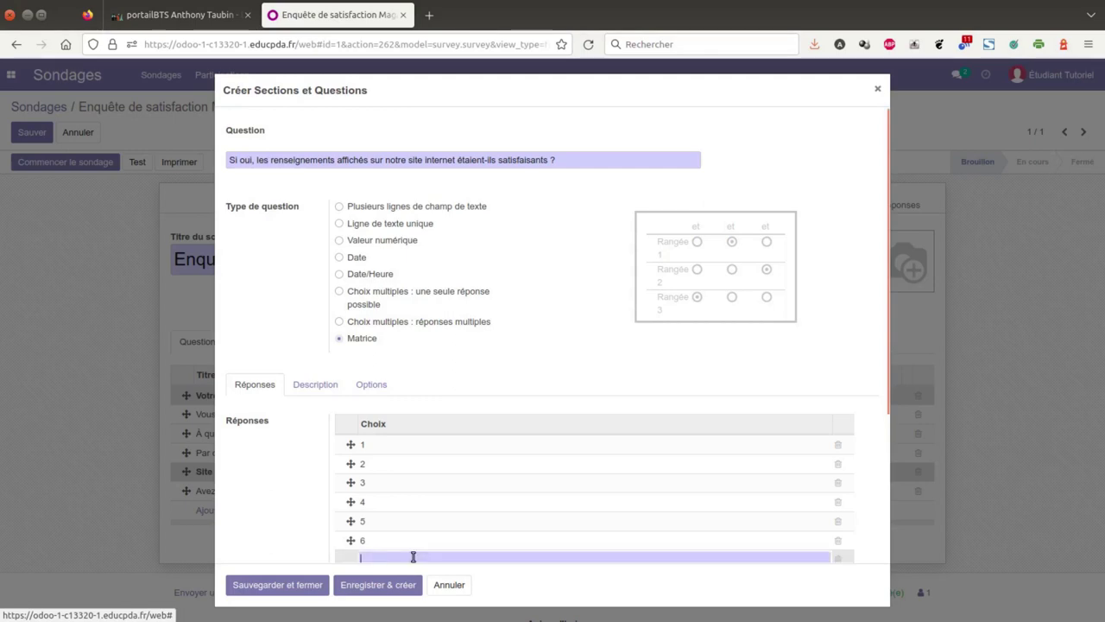
pyautogui.write('7')
pyautogui.scroll(-3, 413, 552)
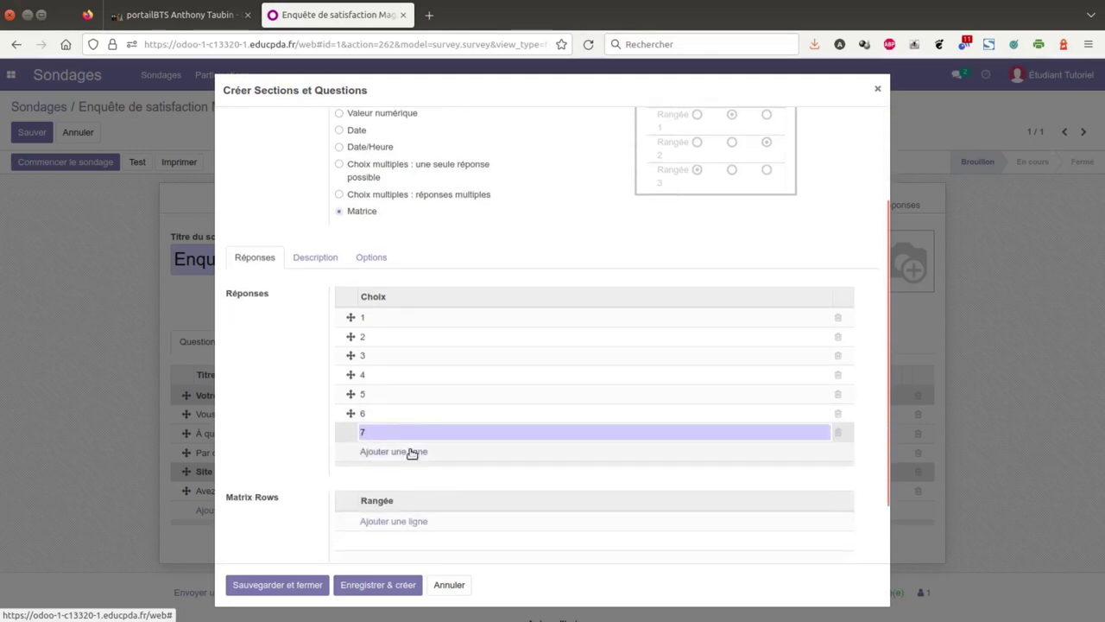
pyautogui.click(411, 451)
pyautogui.write('8')
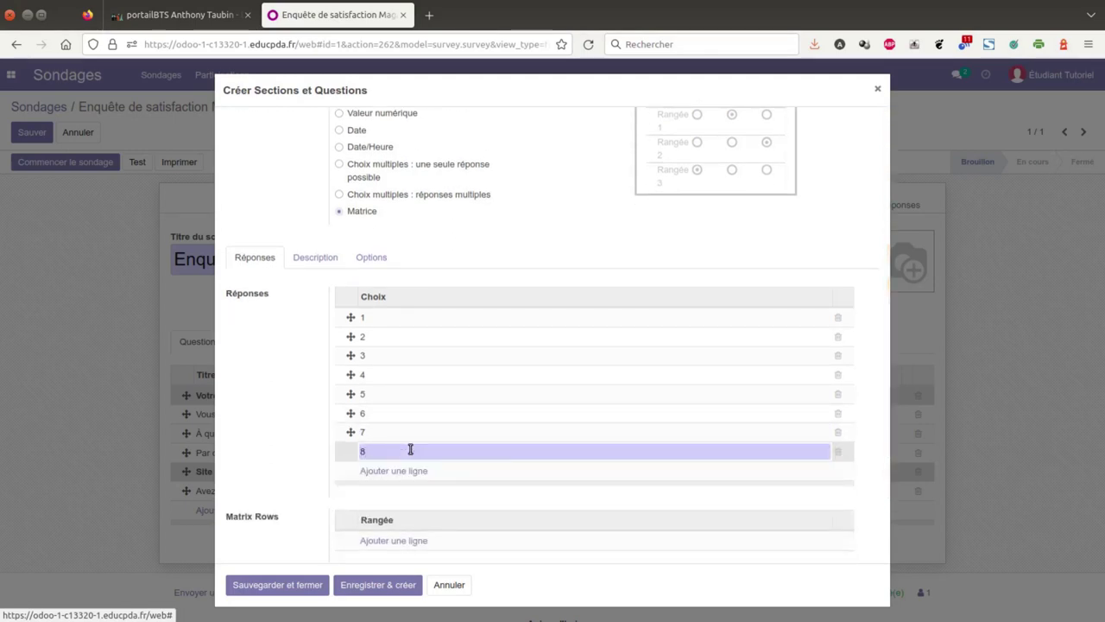
pyautogui.click(414, 470)
pyautogui.write('9')
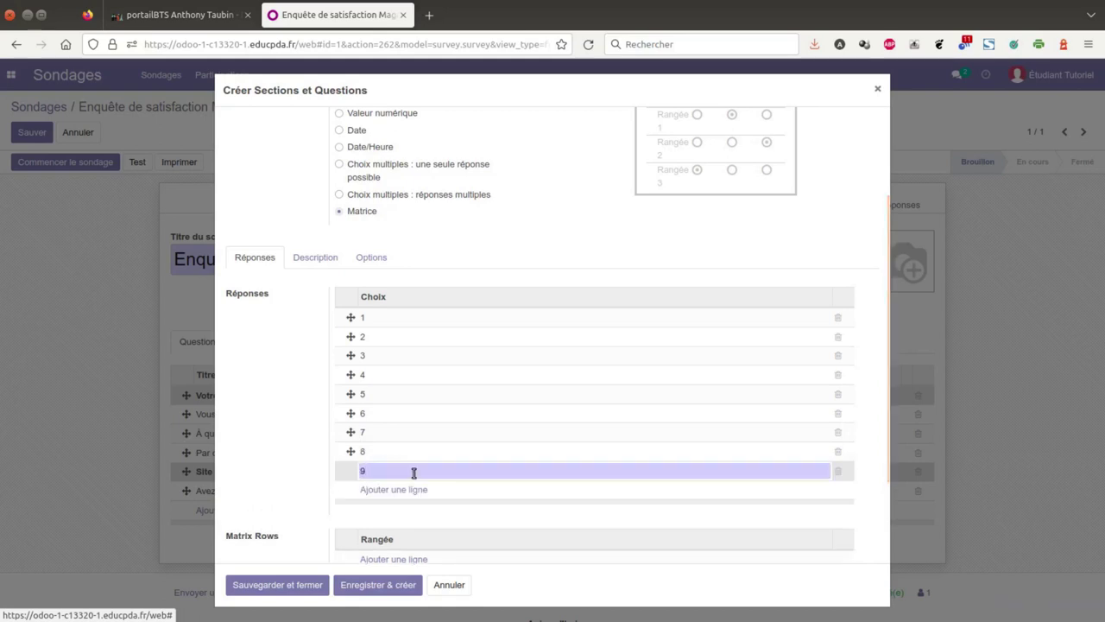
pyautogui.click(394, 489)
pyautogui.write('1')
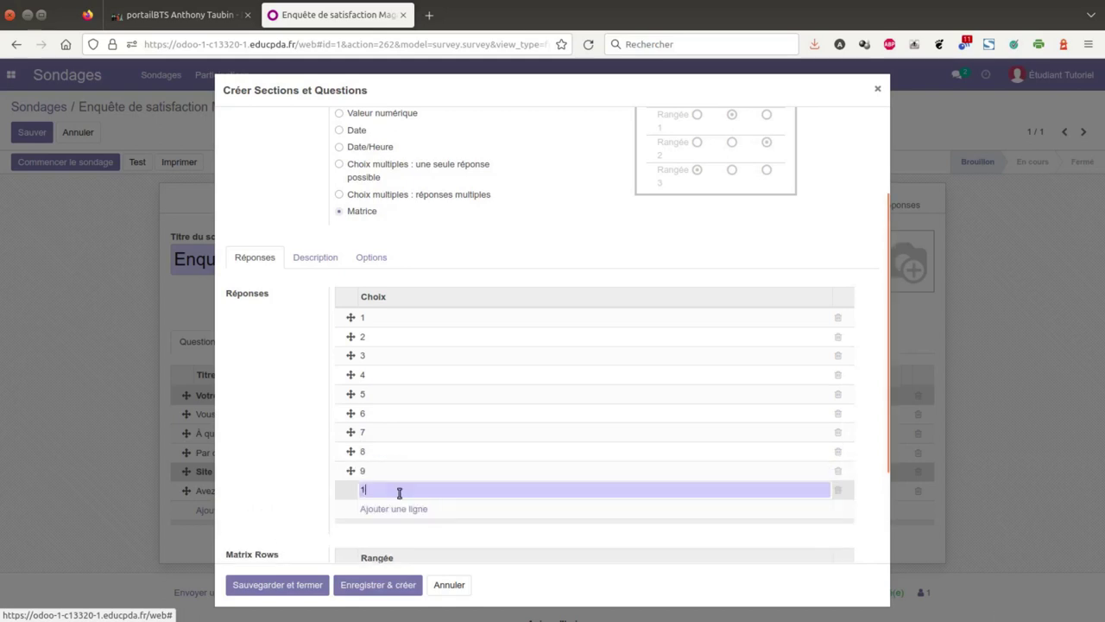
pyautogui.write('0')
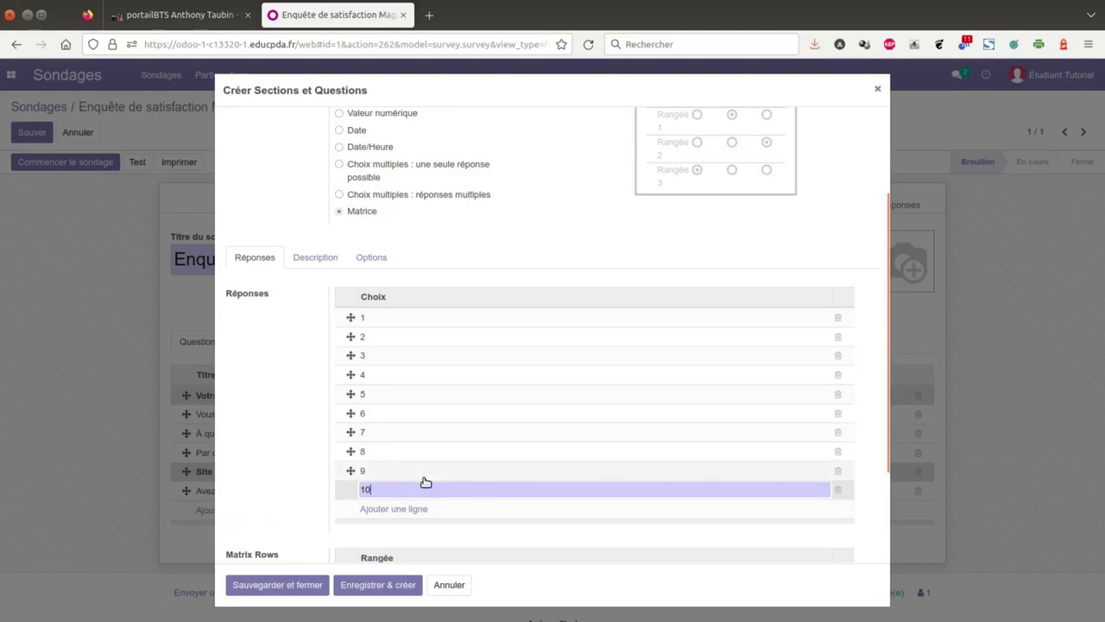
pyautogui.press('Return')
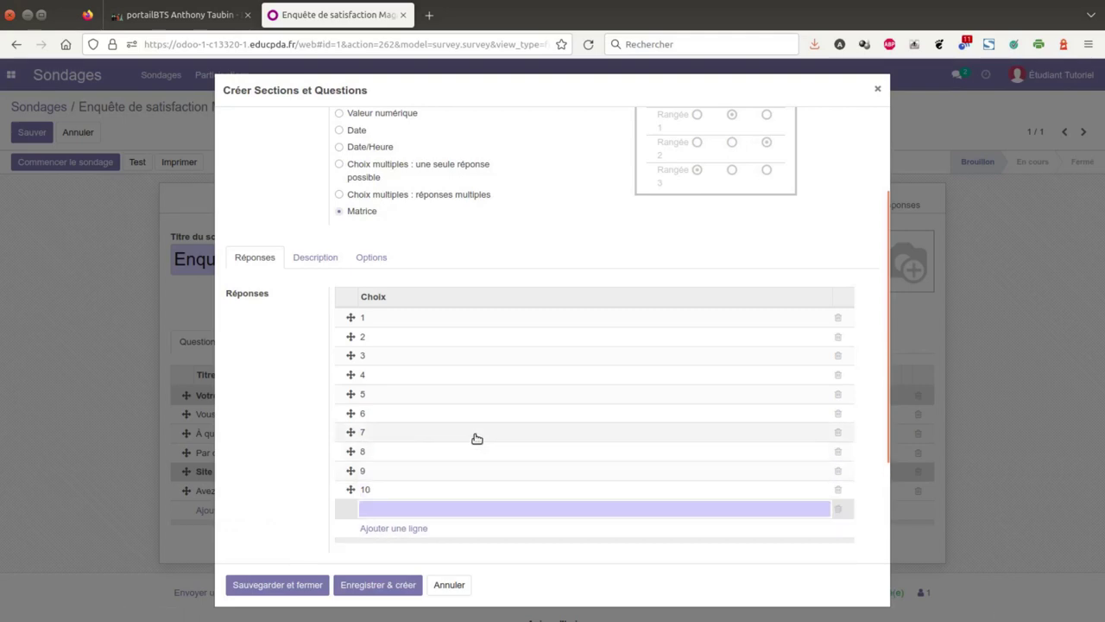
# Add the matrix row "Choisir une note" and delete the empty extra lines from the choices and rows.
pyautogui.scroll(-3, 477, 438)
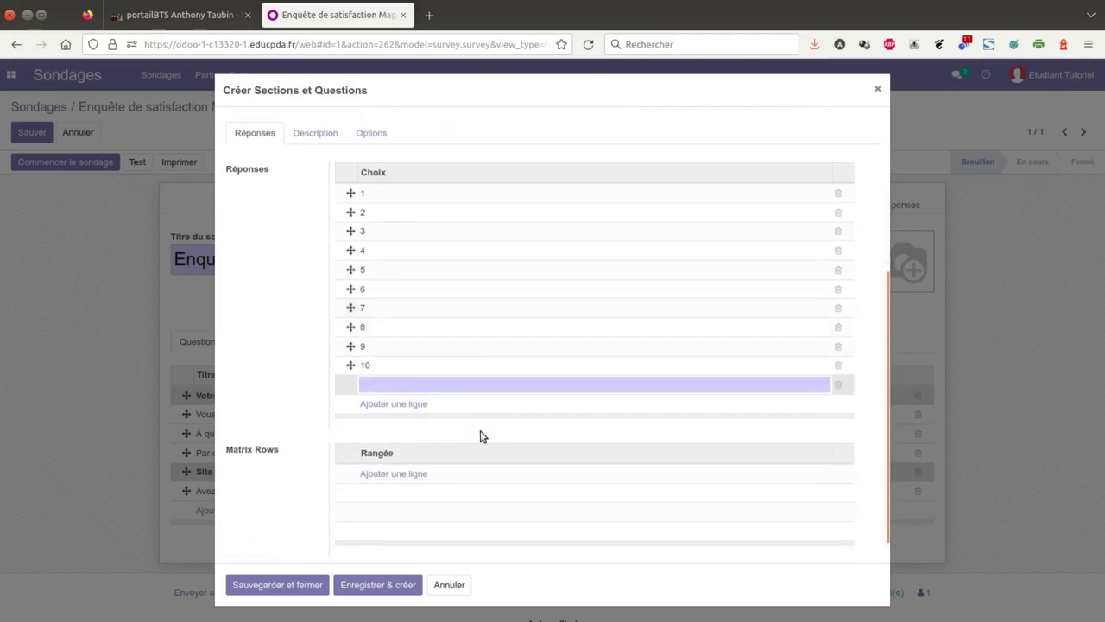
pyautogui.click(396, 474)
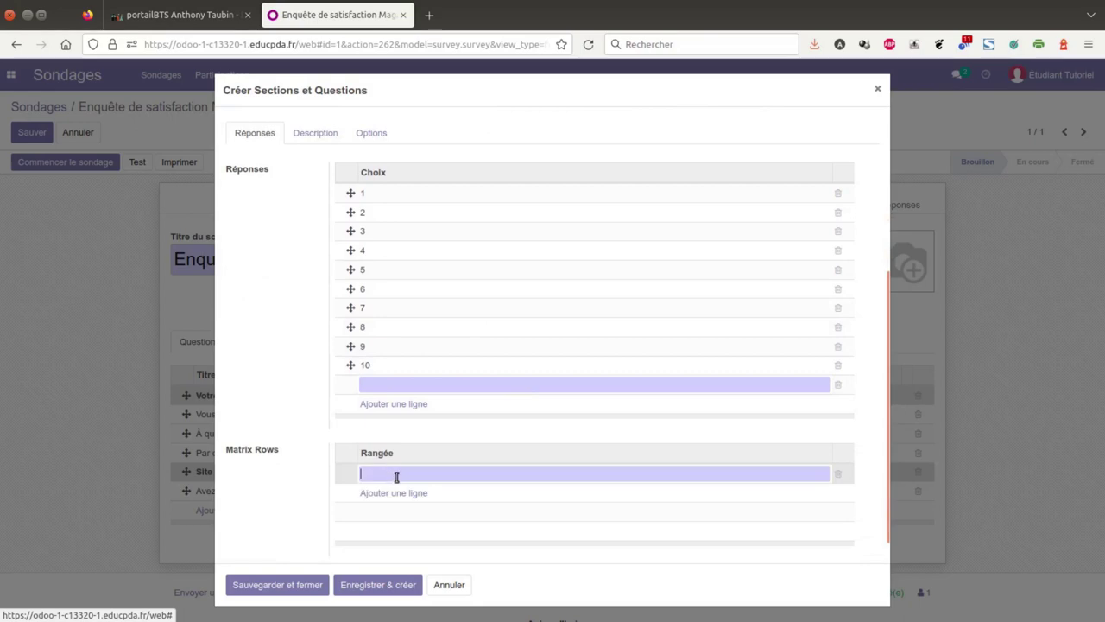
pyautogui.write('Choisir une note')
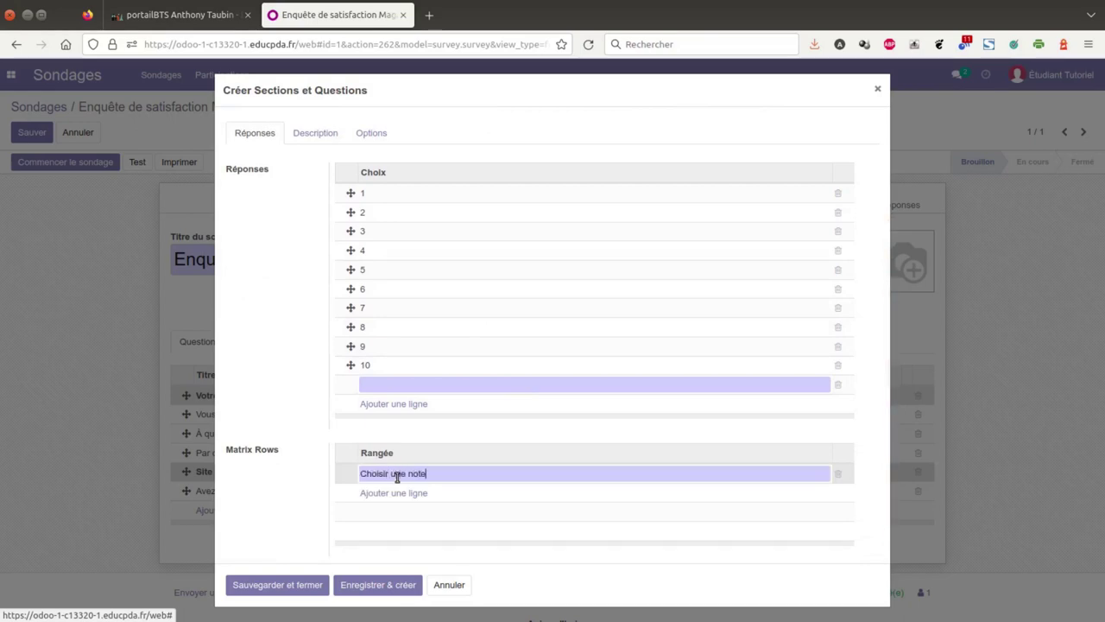
pyautogui.press('Return')
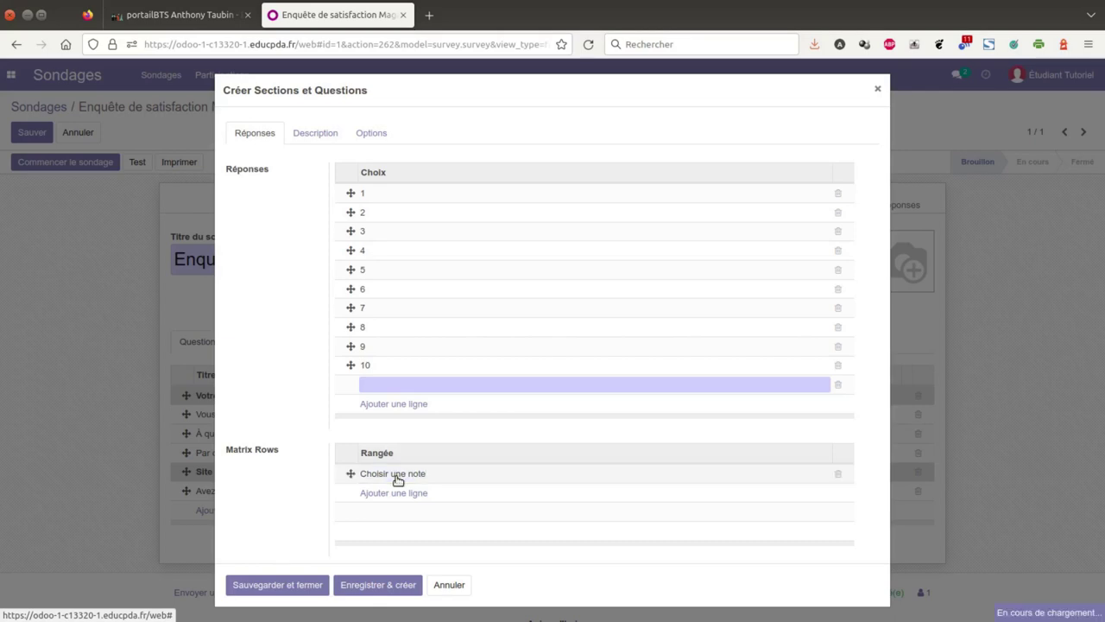
pyautogui.click(837, 388)
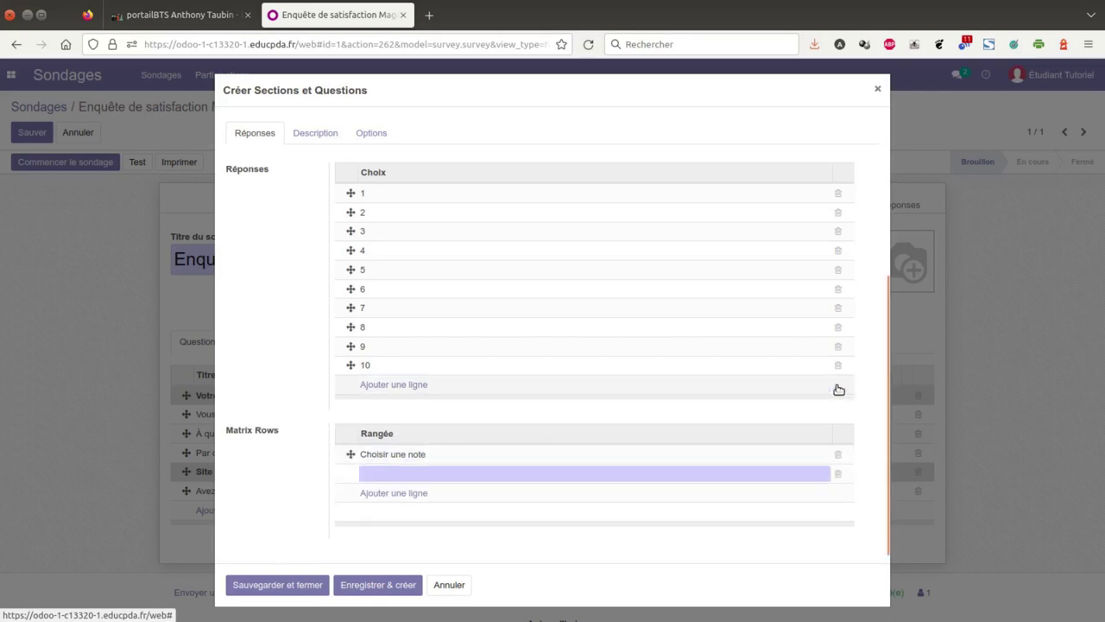
pyautogui.click(834, 472)
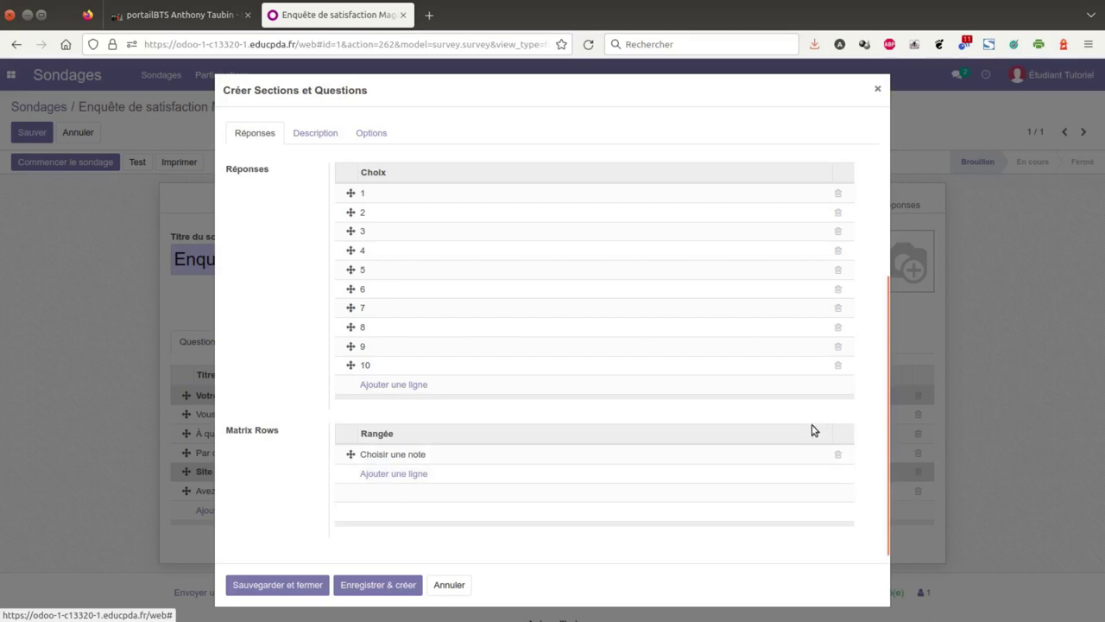
# Examine the matrix question's description and its options, including the available matrix types, ending on "Un choix par ligne".
pyautogui.scroll(3, 545, 476)
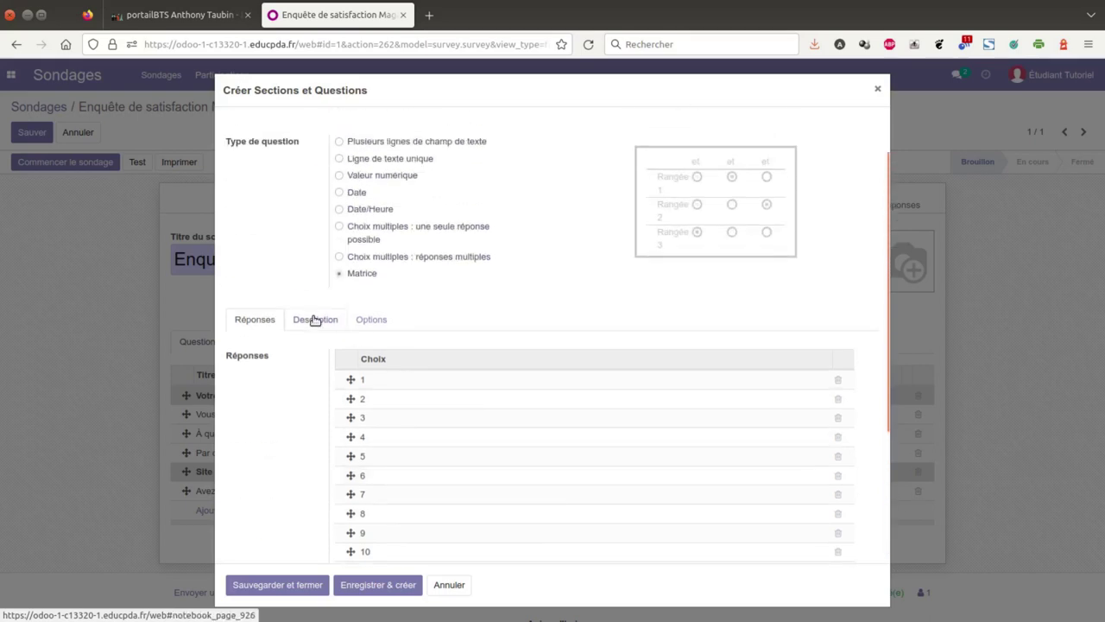
pyautogui.click(310, 320)
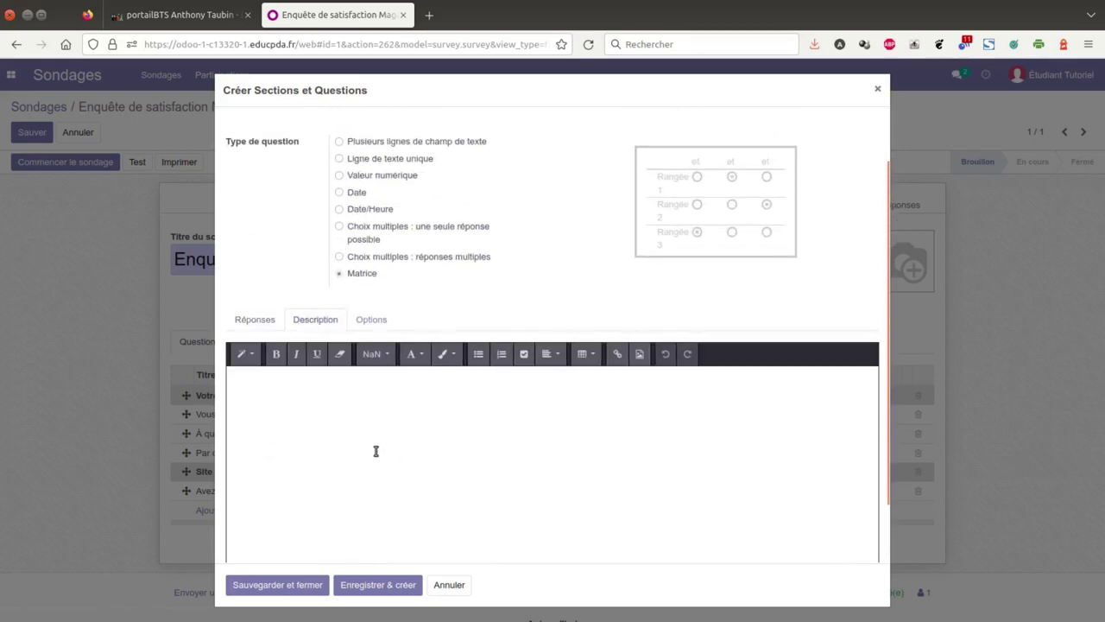
pyautogui.click(367, 322)
pyautogui.scroll(-2, 652, 412)
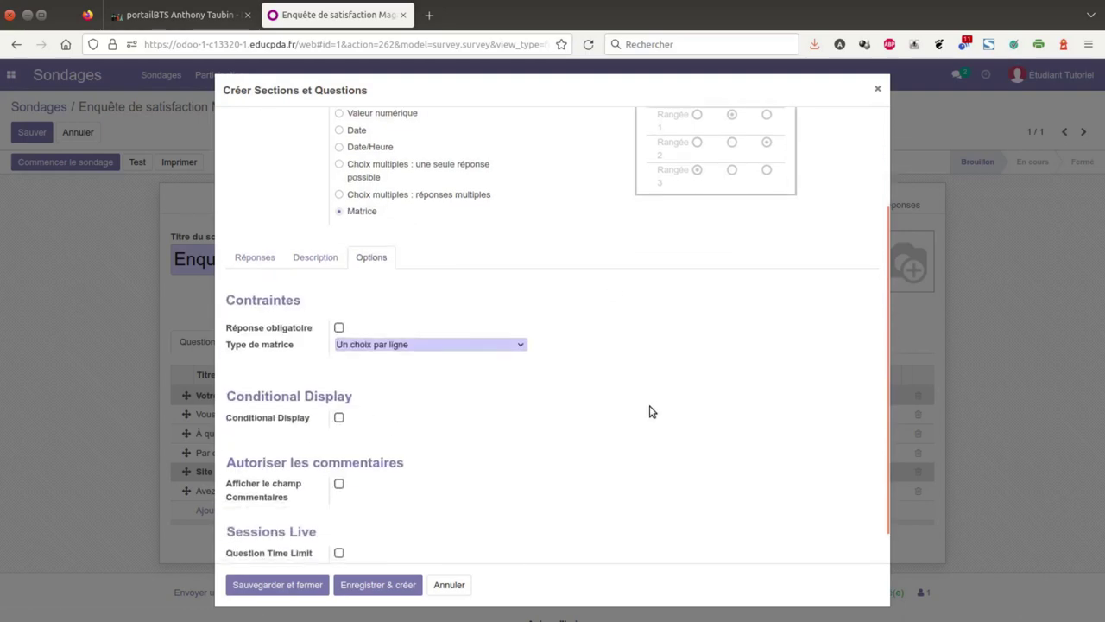
pyautogui.click(342, 346)
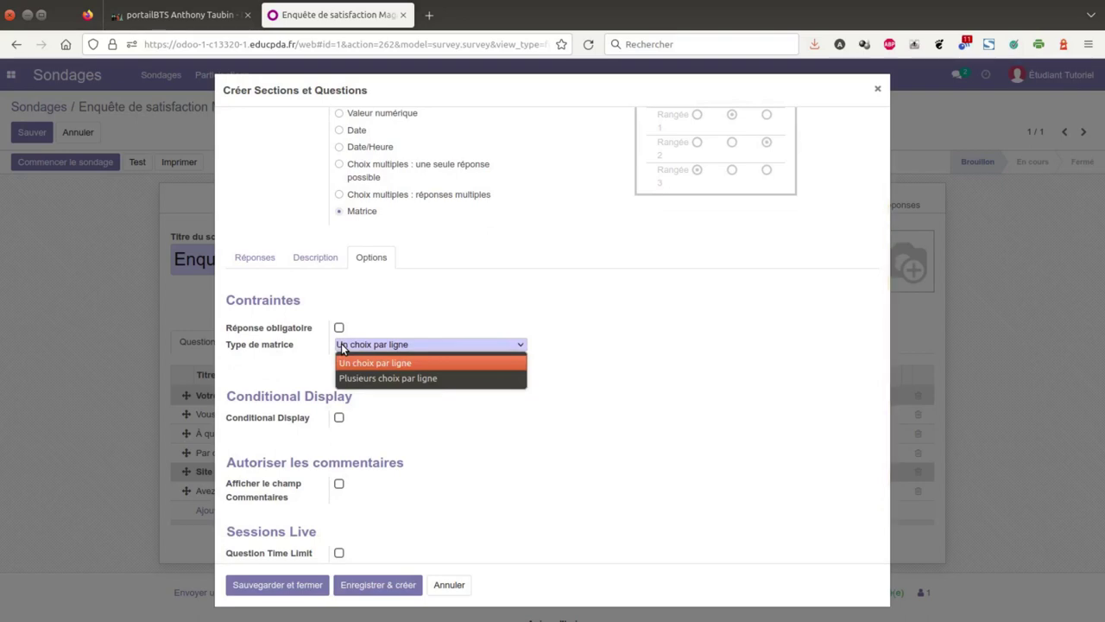
pyautogui.click(384, 388)
pyautogui.click(442, 346)
pyautogui.click(456, 364)
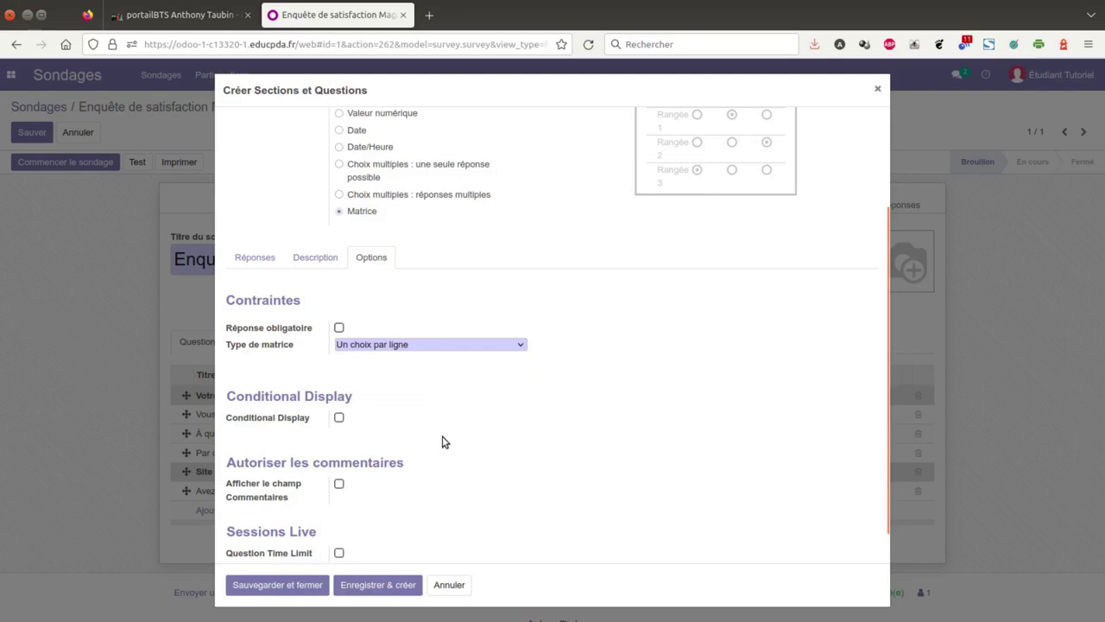
pyautogui.click(340, 419)
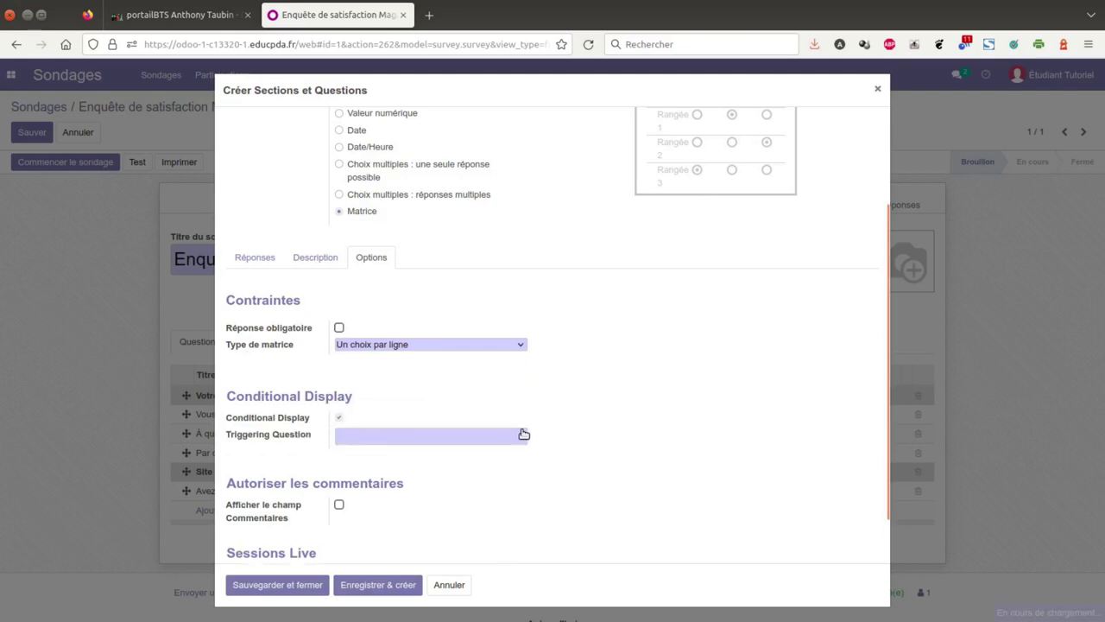
pyautogui.click(523, 437)
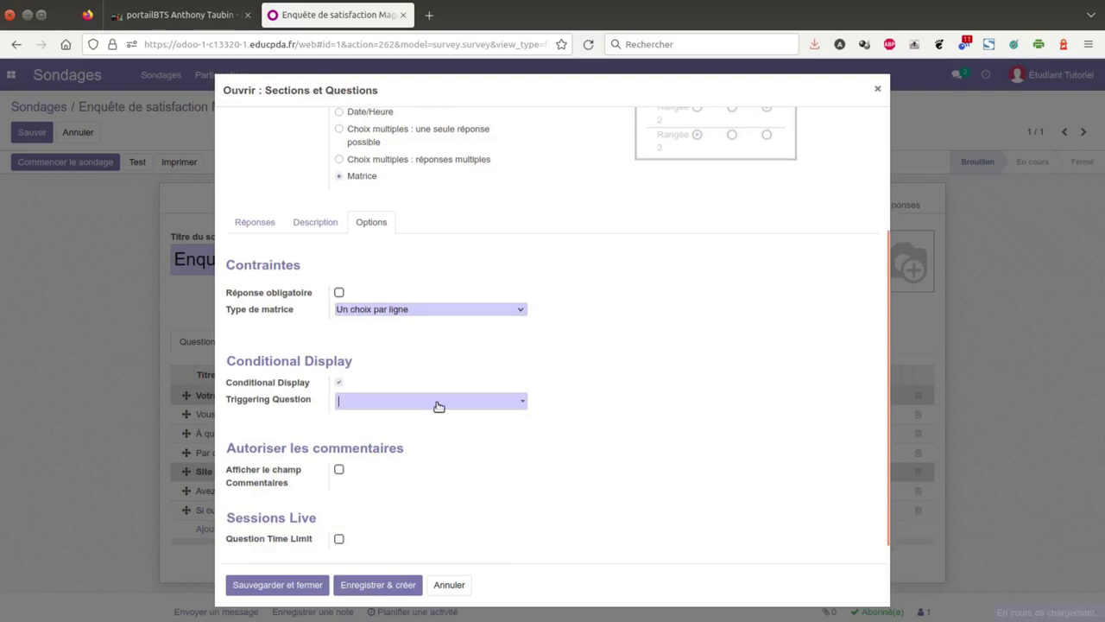
pyautogui.click(340, 384)
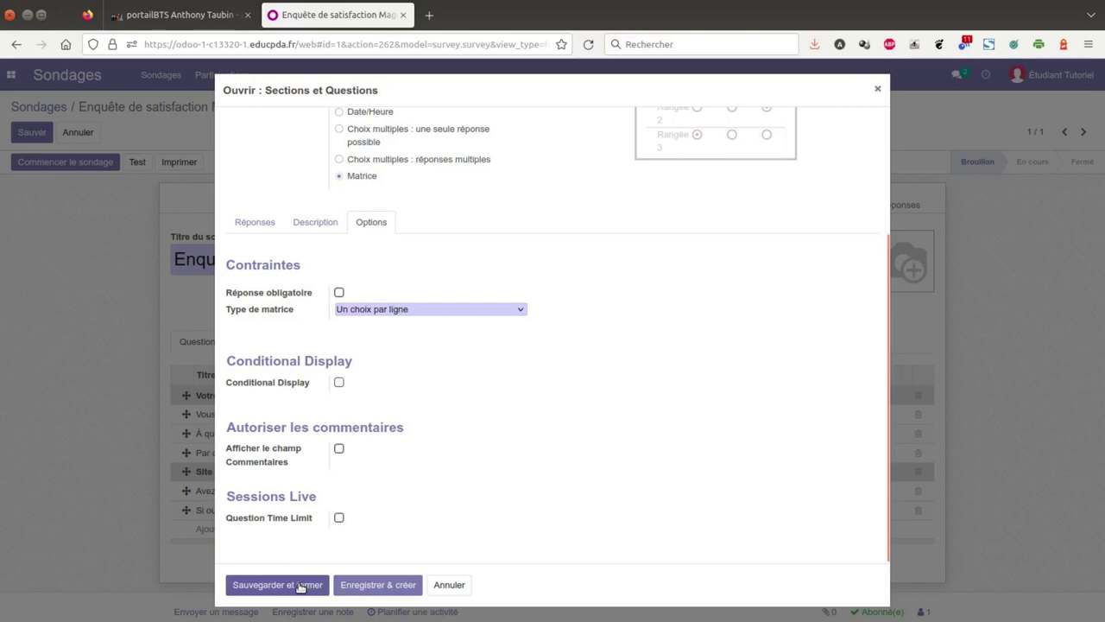
# Save and close the matrix question, and save the survey.
pyautogui.click(302, 585)
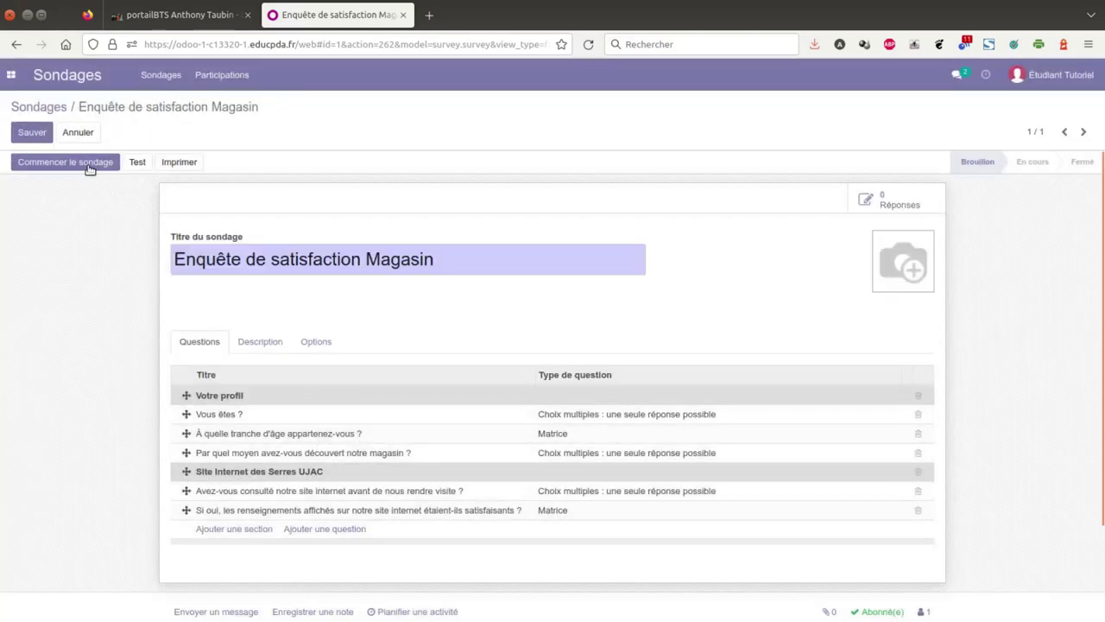
pyautogui.click(32, 133)
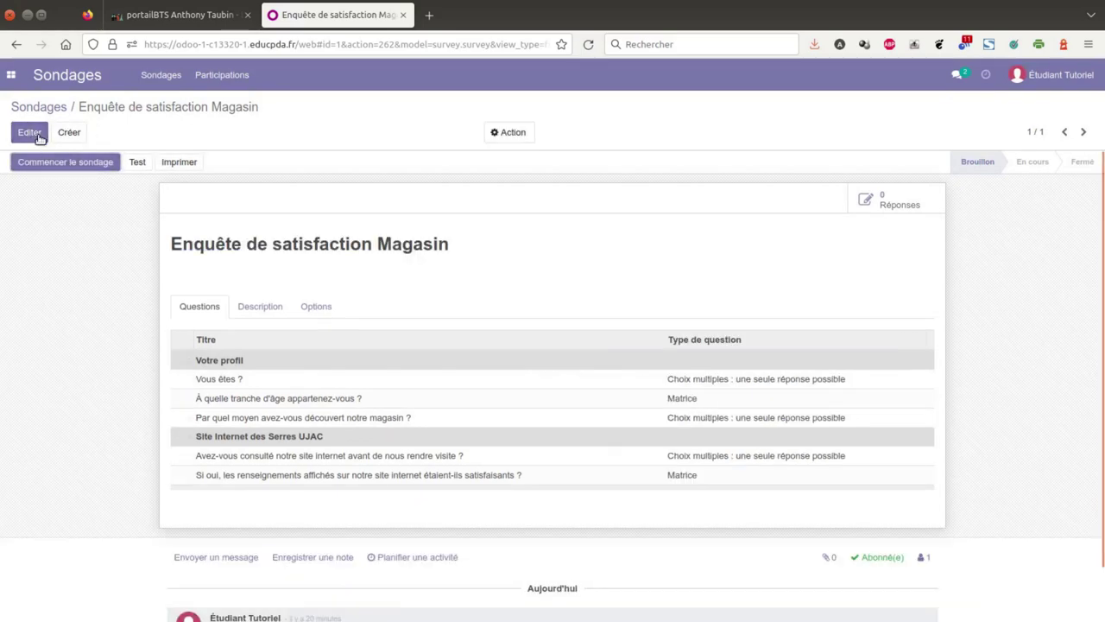
# Make the "Si oui, les renseignements..." question conditional, triggered by "Avez-vous consulté notre site internet avant de nous rendre visite ?".
pyautogui.click(29, 133)
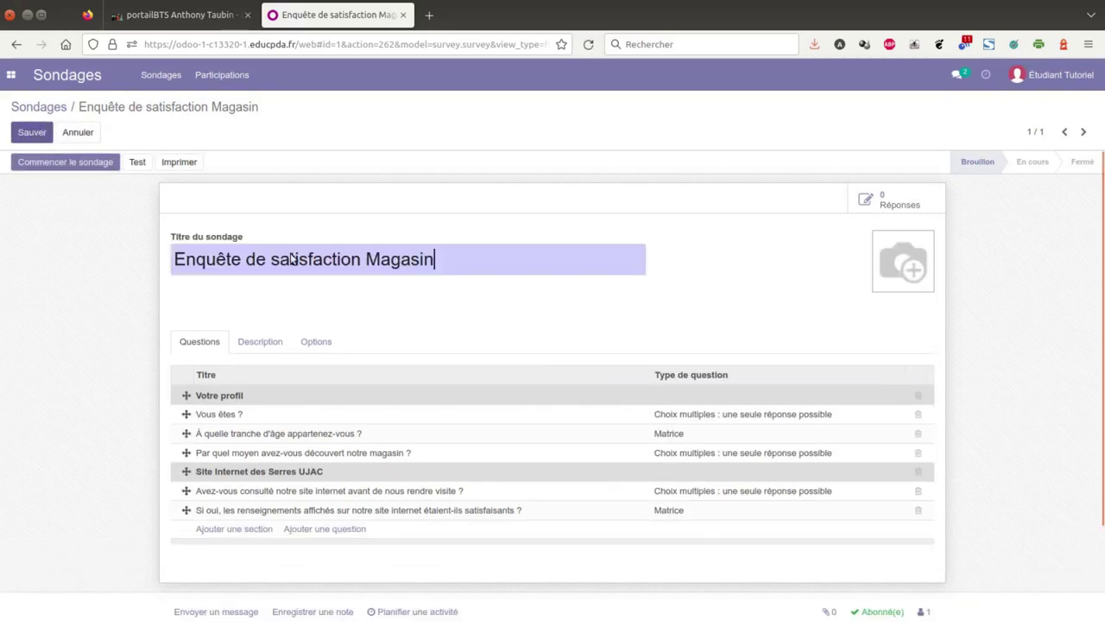
pyautogui.click(340, 511)
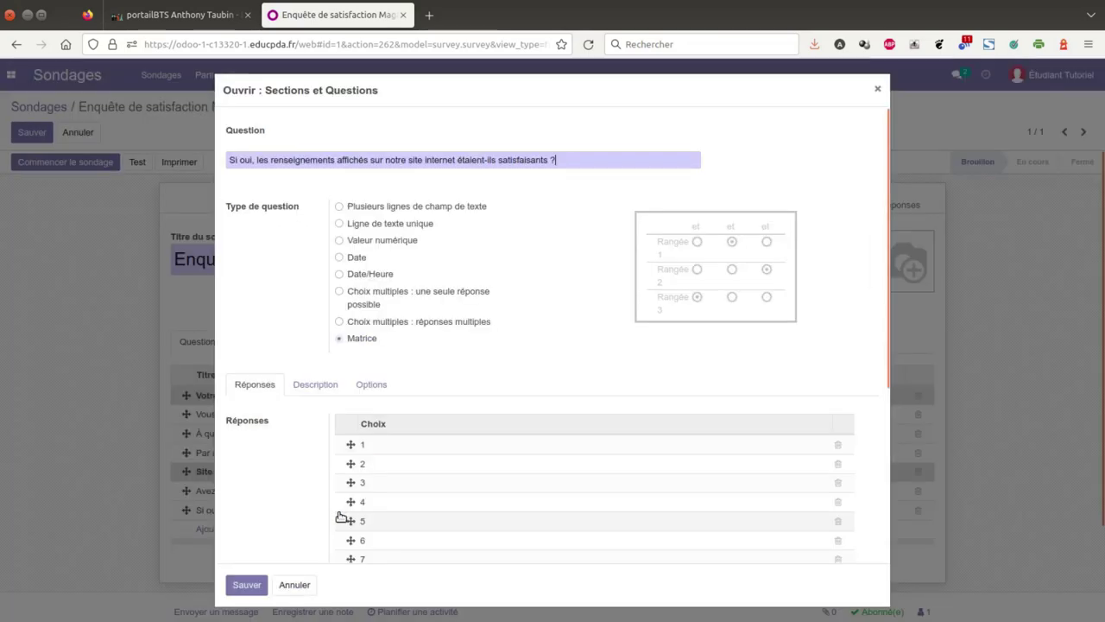
pyautogui.click(371, 386)
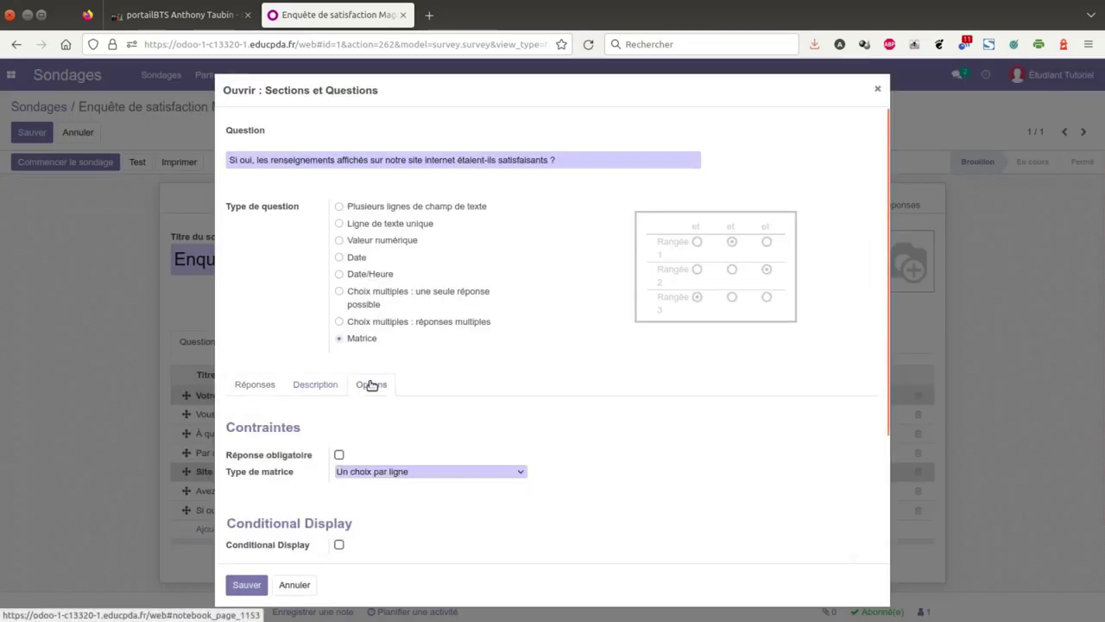
pyautogui.scroll(-3, 369, 530)
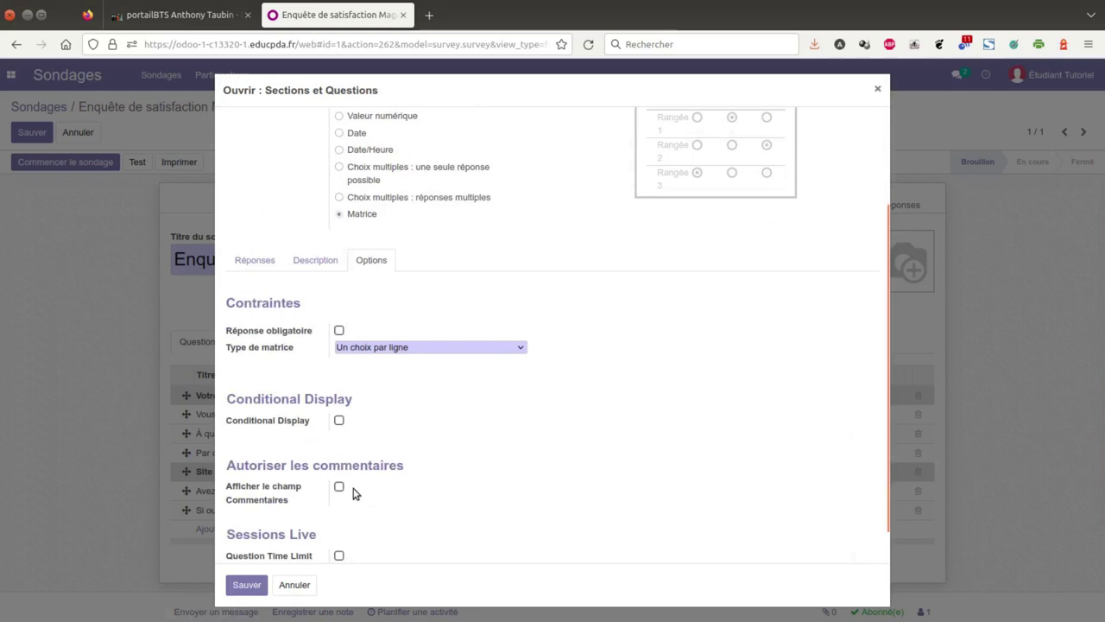
pyautogui.click(339, 420)
pyautogui.click(372, 442)
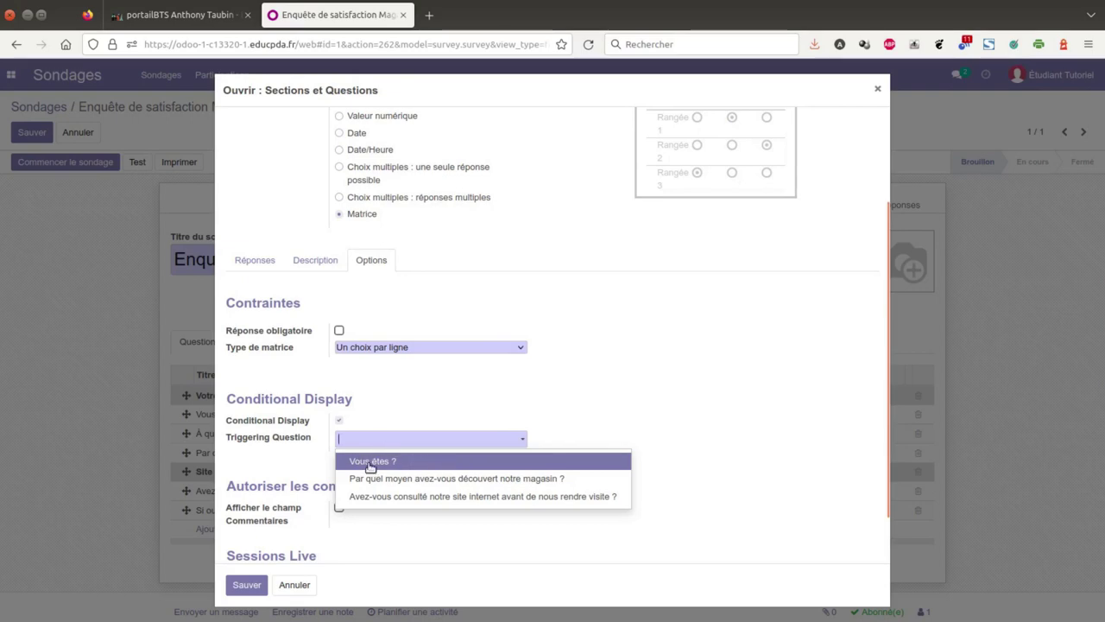
pyautogui.click(574, 499)
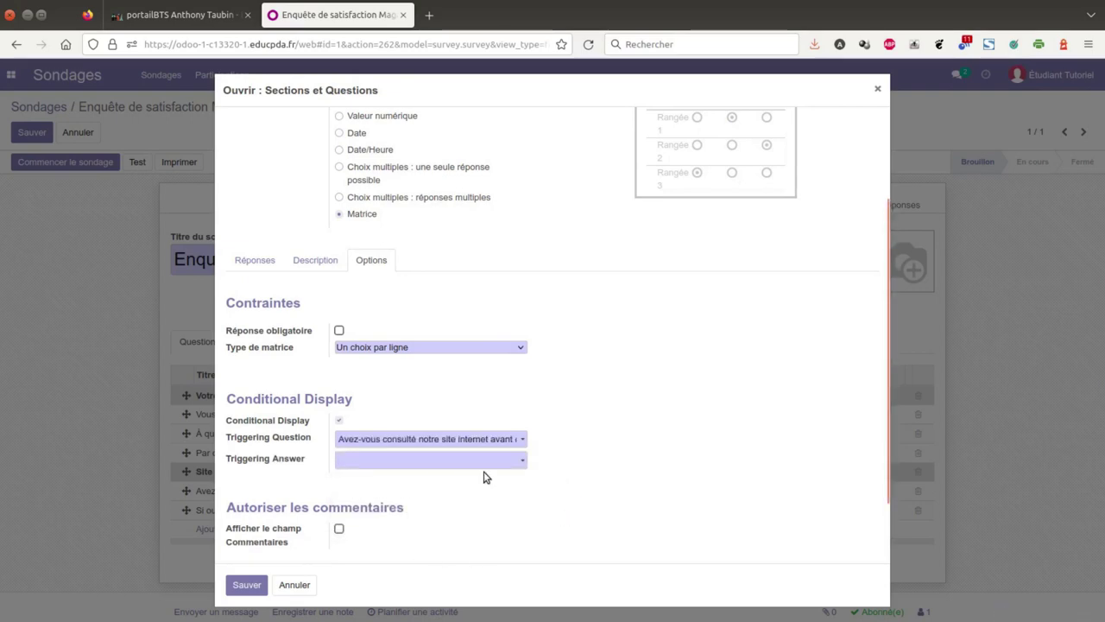
# Set the triggering answer to "Oui", and save the question and the survey.
pyautogui.click(521, 462)
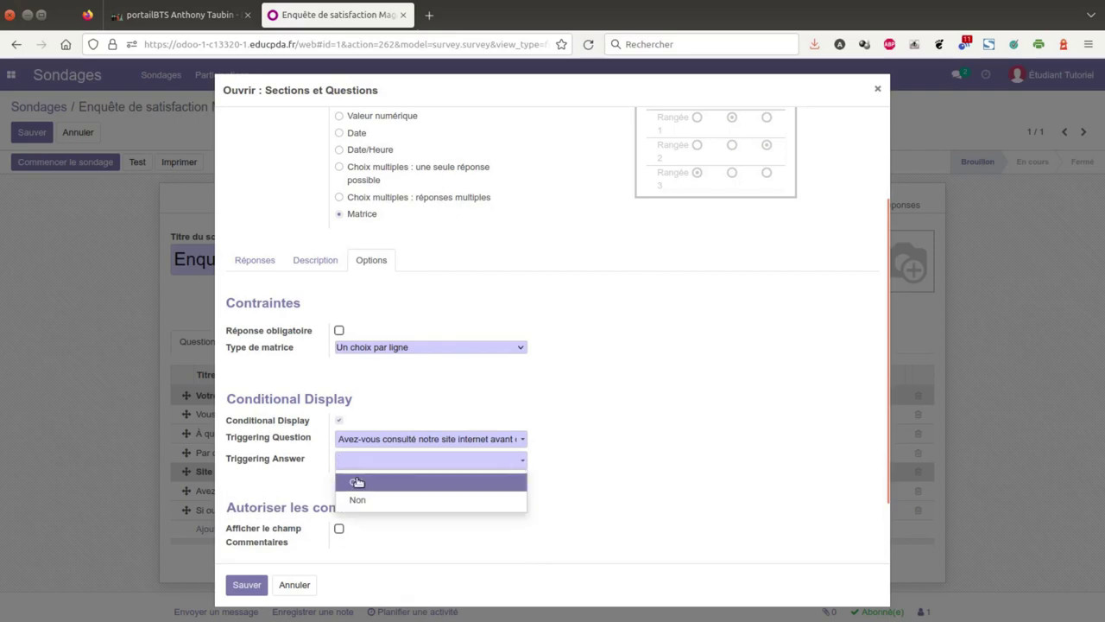
pyautogui.click(357, 482)
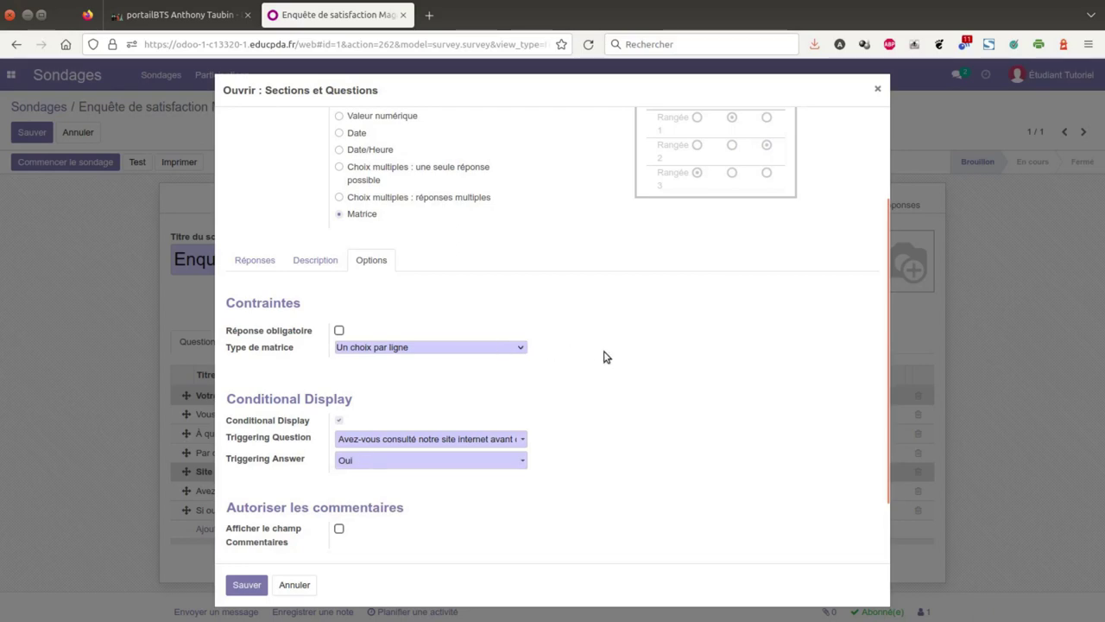
pyautogui.scroll(3, 630, 356)
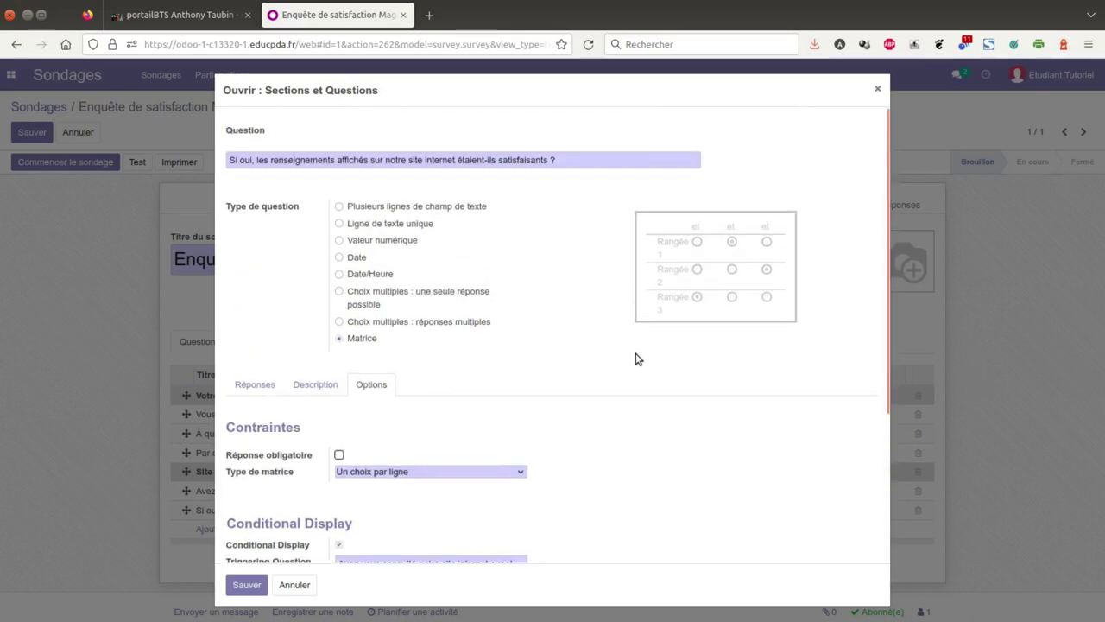
pyautogui.scroll(-5, 637, 358)
pyautogui.click(246, 585)
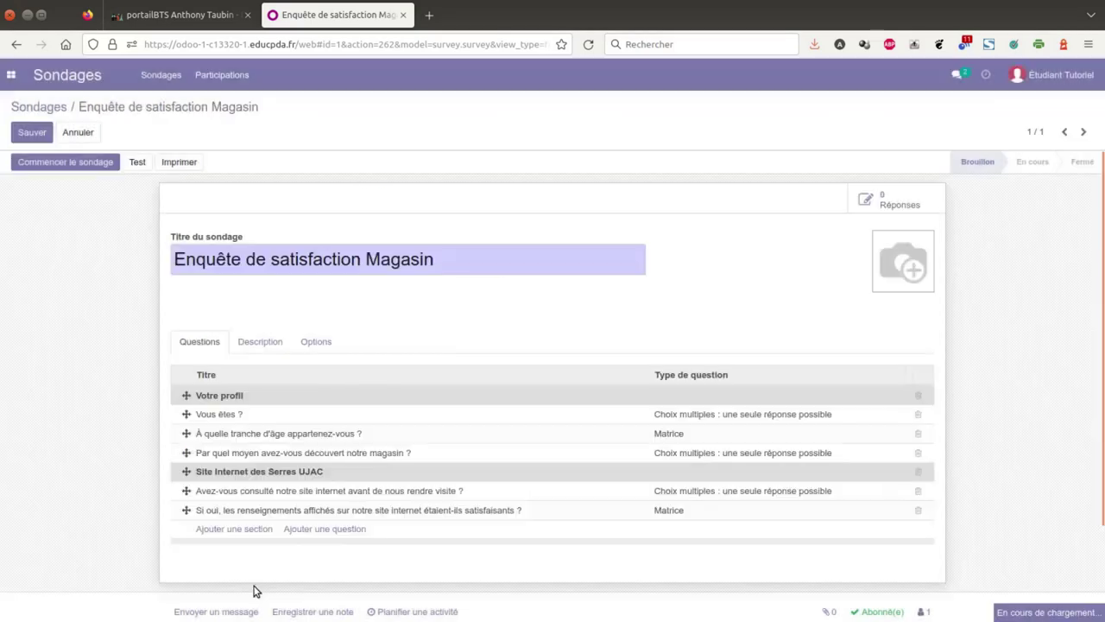
pyautogui.click(40, 132)
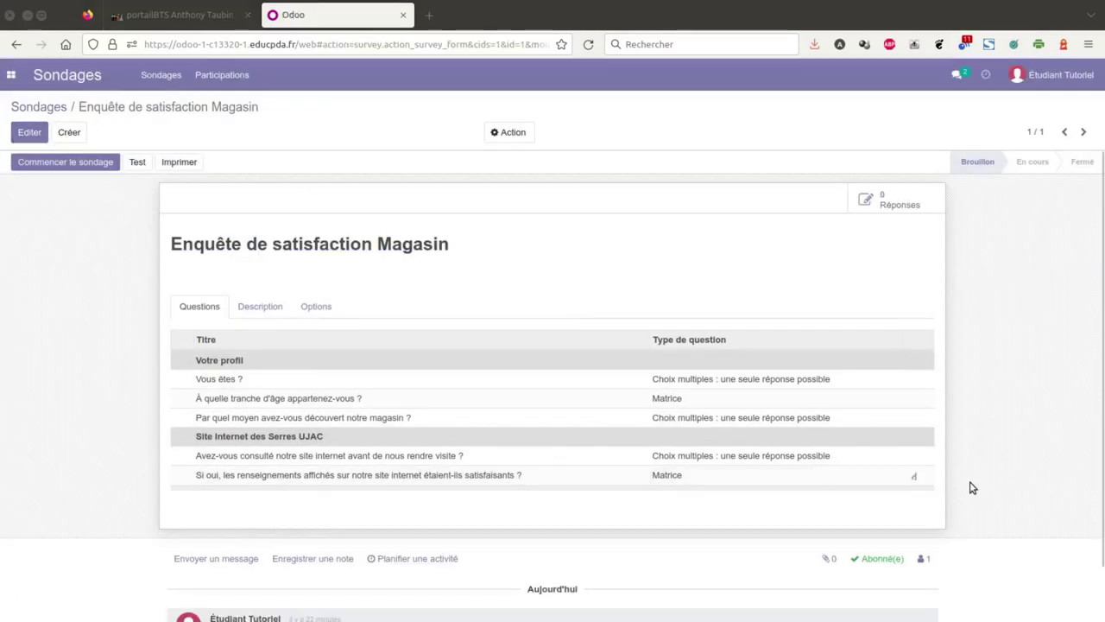
pyautogui.moveTo(919, 478)
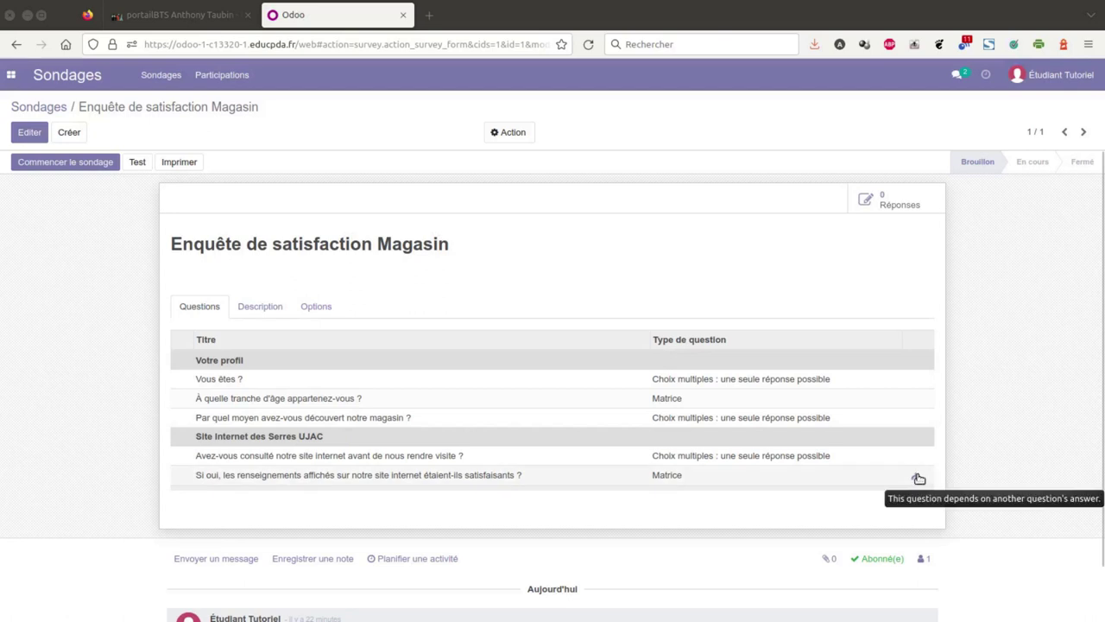